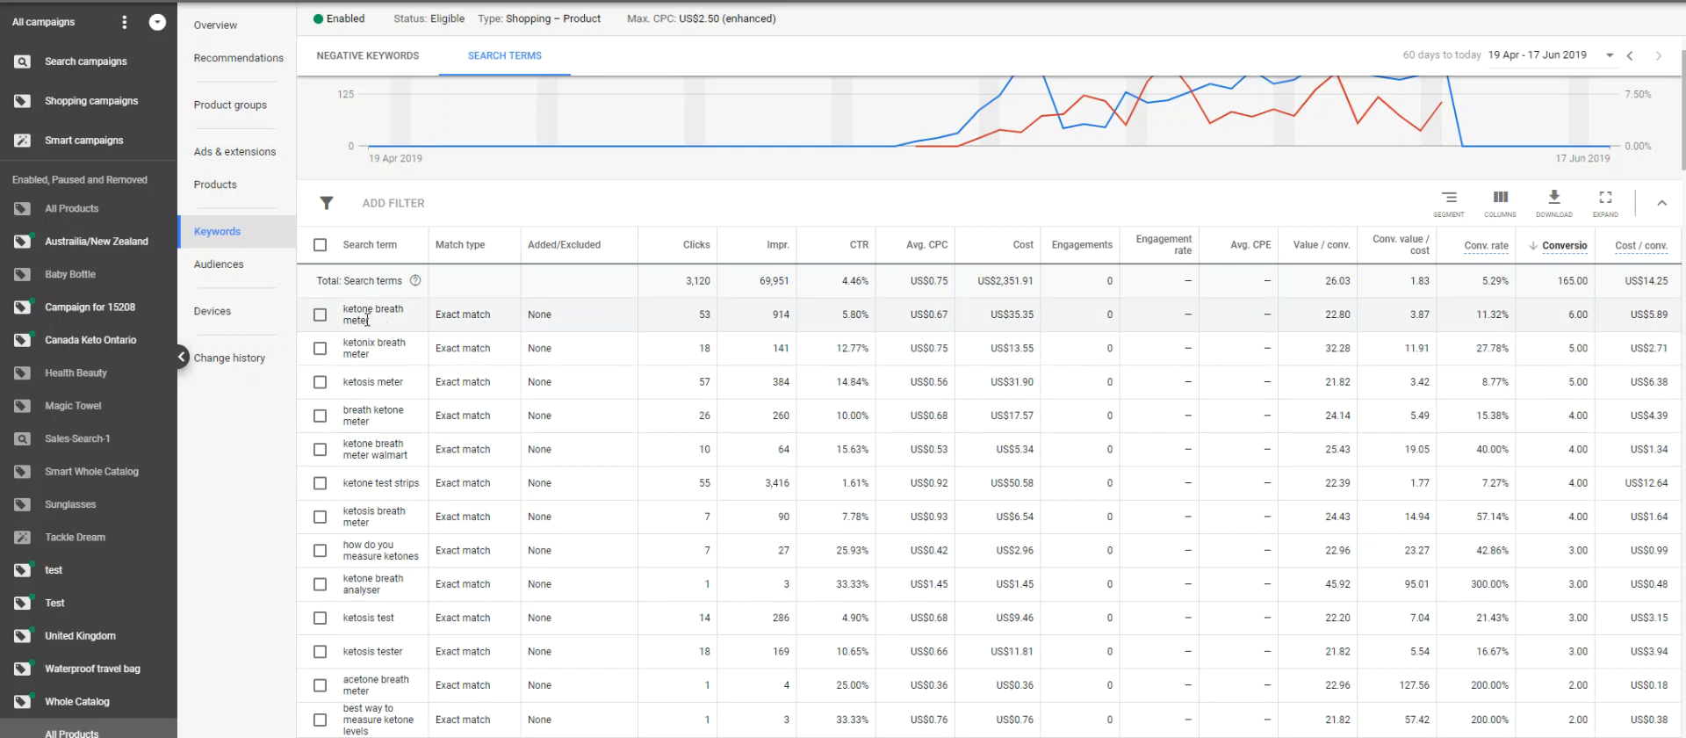
# Step: Select the top-converting search term "ketone breath meter" and copy its text
pyautogui.click(321, 315)
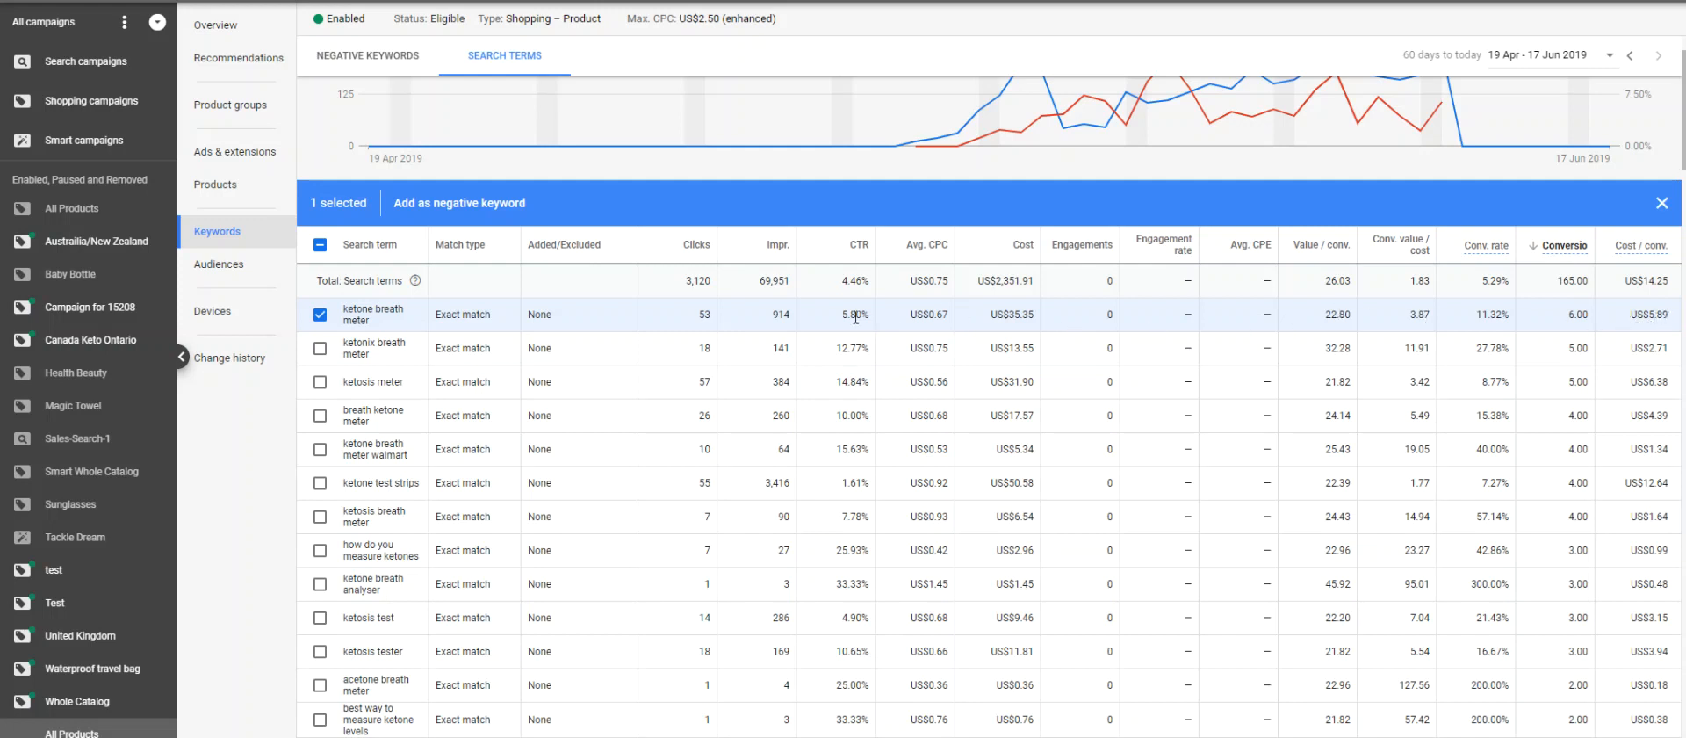
pyautogui.moveTo(369, 320); pyautogui.dragTo(345, 306)
pyautogui.rightClick(346, 309)
pyautogui.click(360, 327)
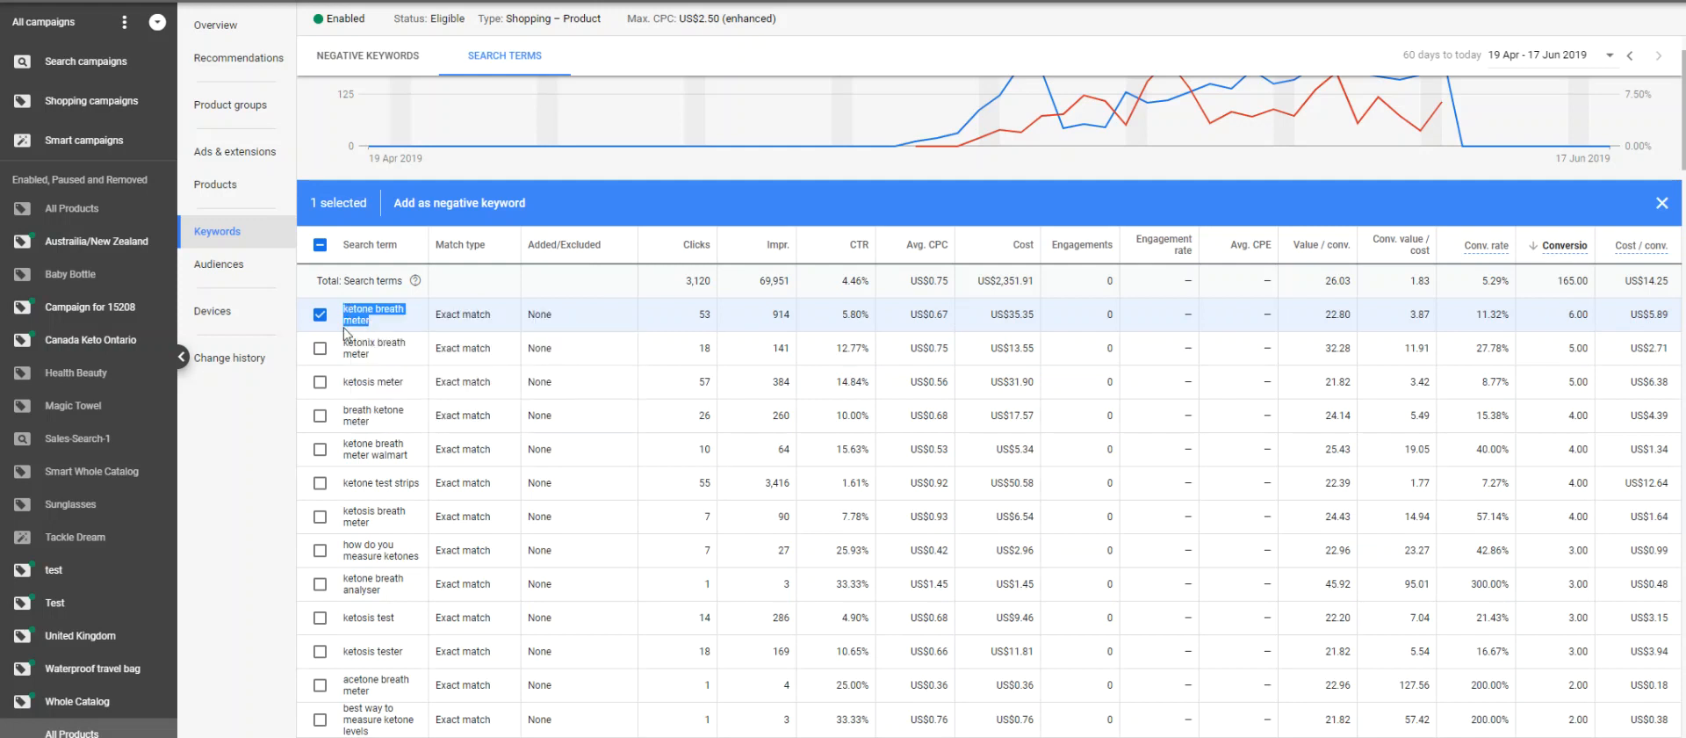
# Step: Start a new campaign under the search campaigns with the Sales goal and the Search campaign type
pyautogui.click(58, 64)
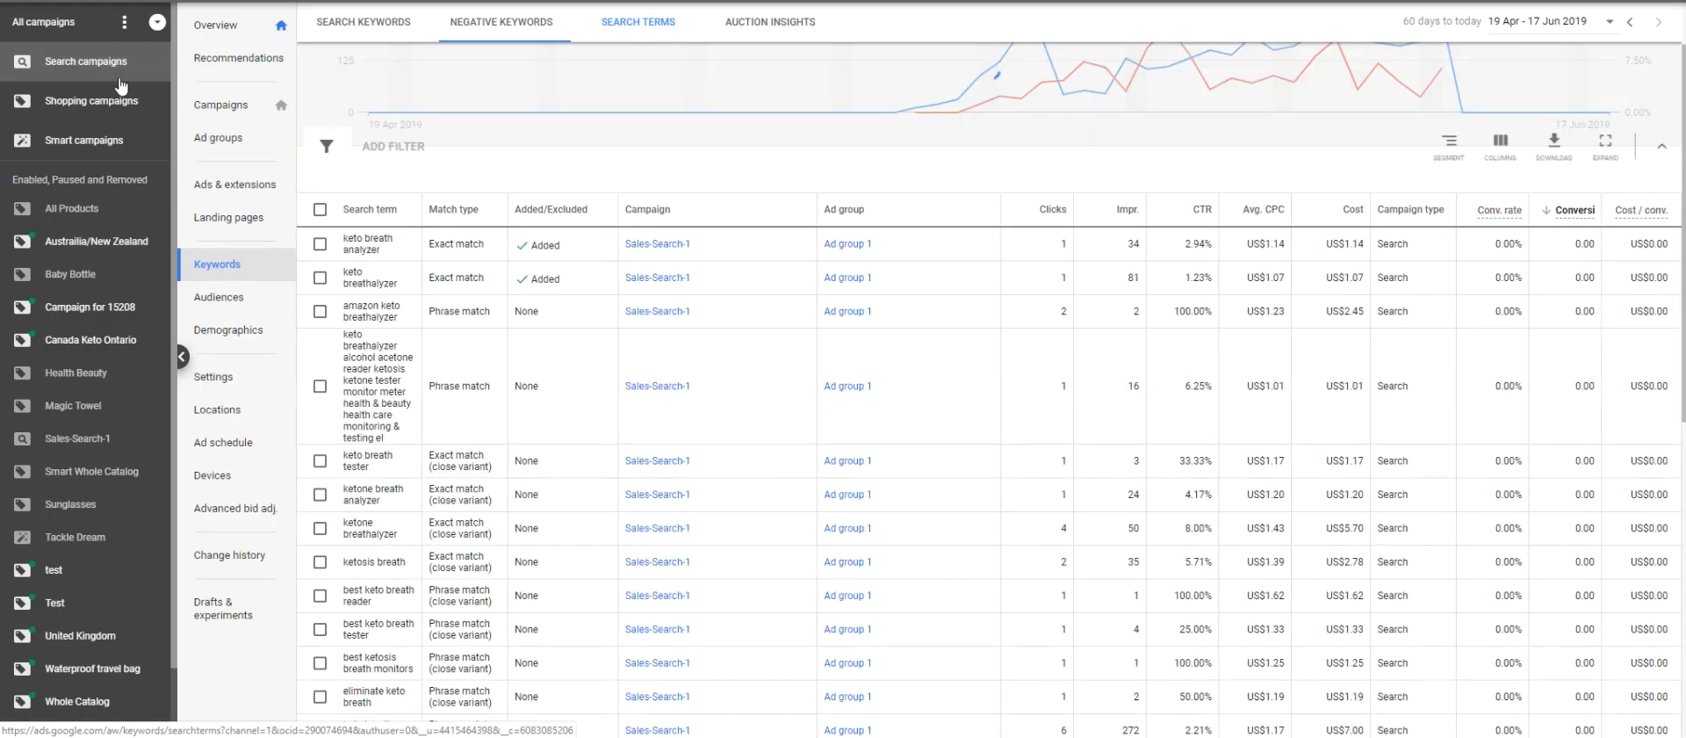
pyautogui.click(244, 110)
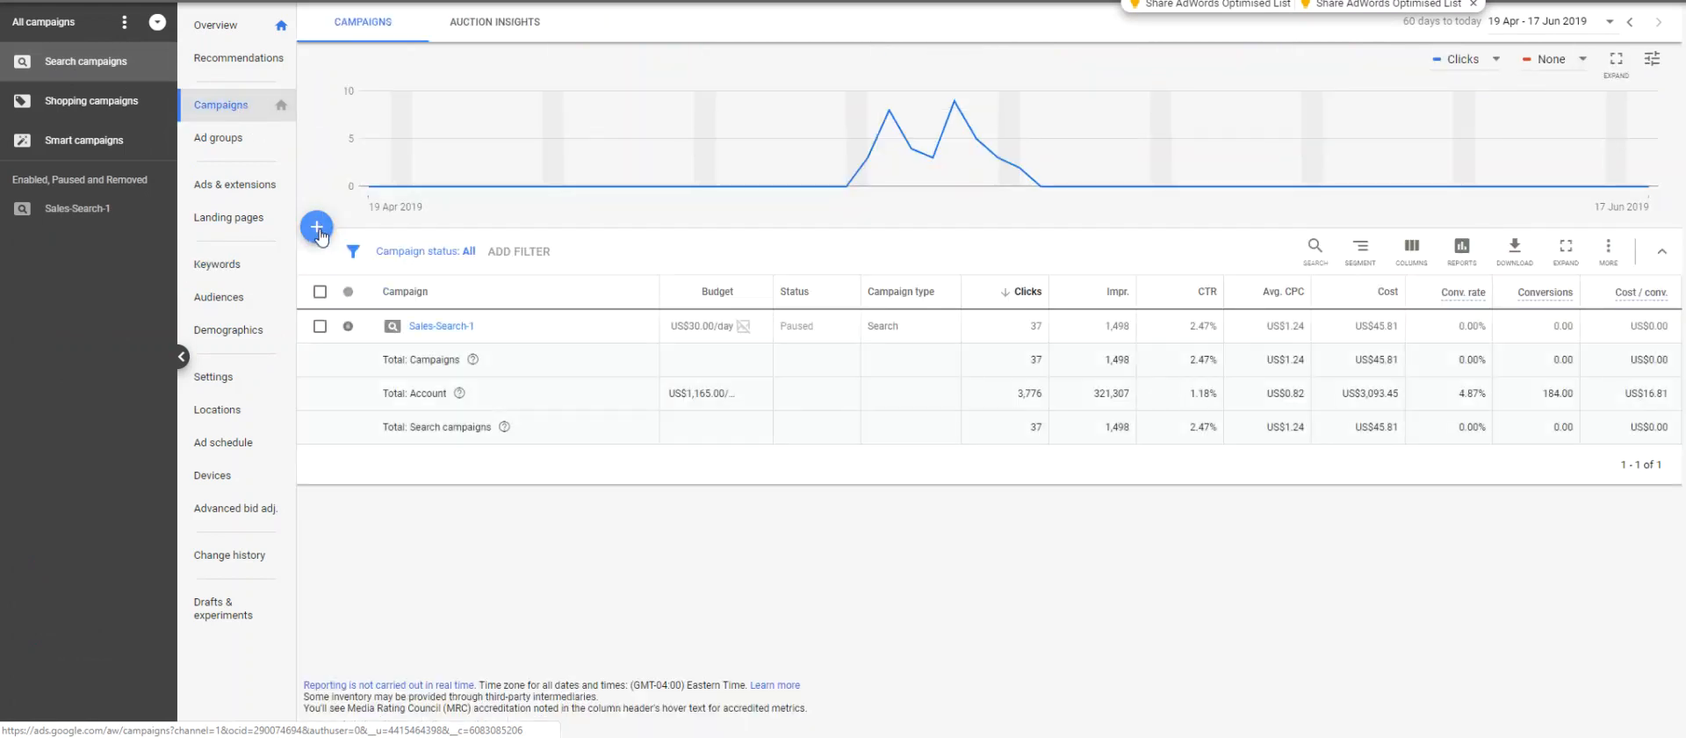
pyautogui.click(318, 230)
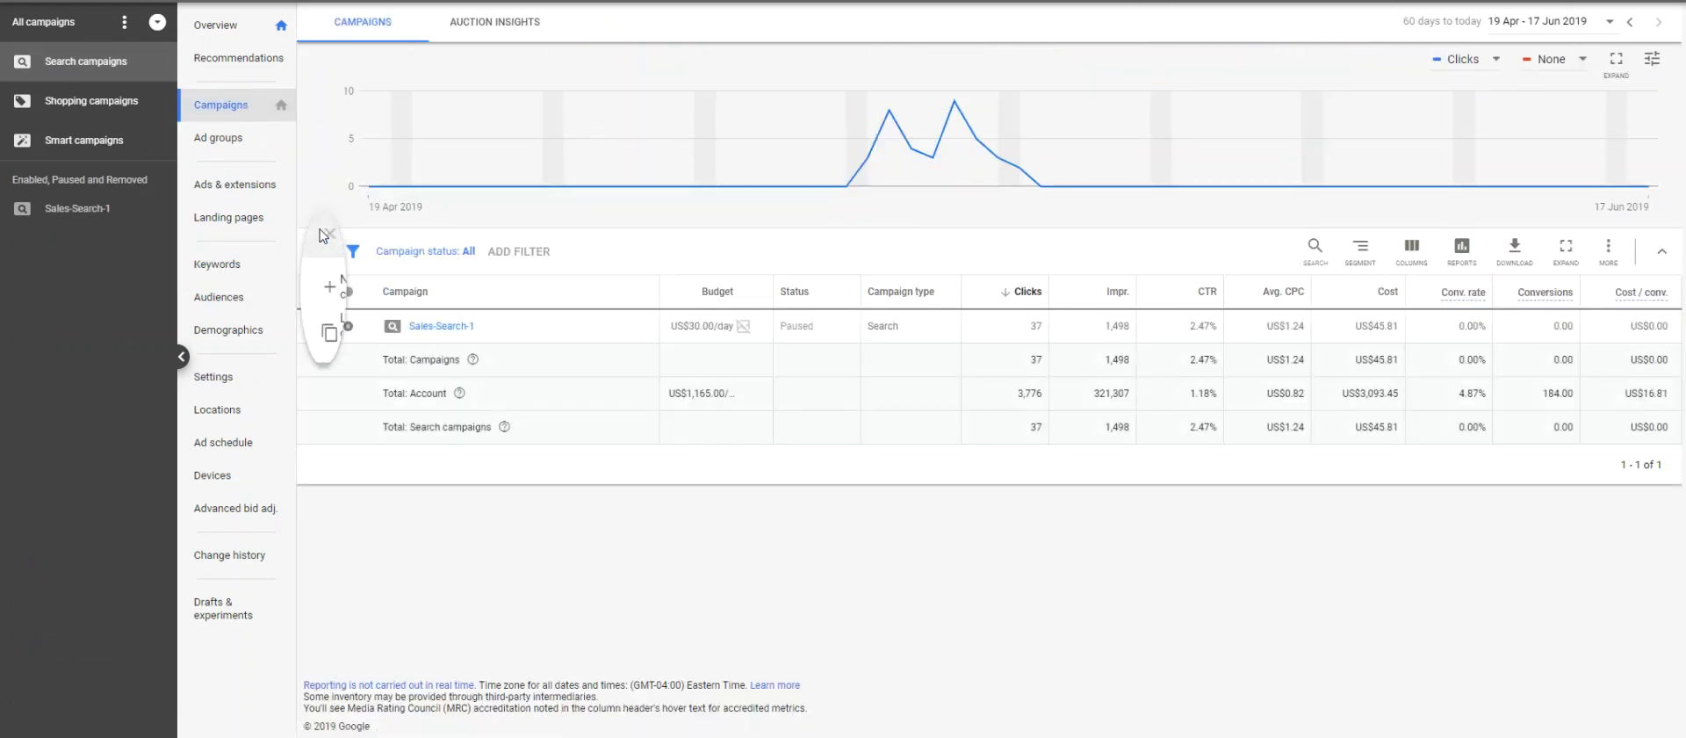
pyautogui.click(383, 293)
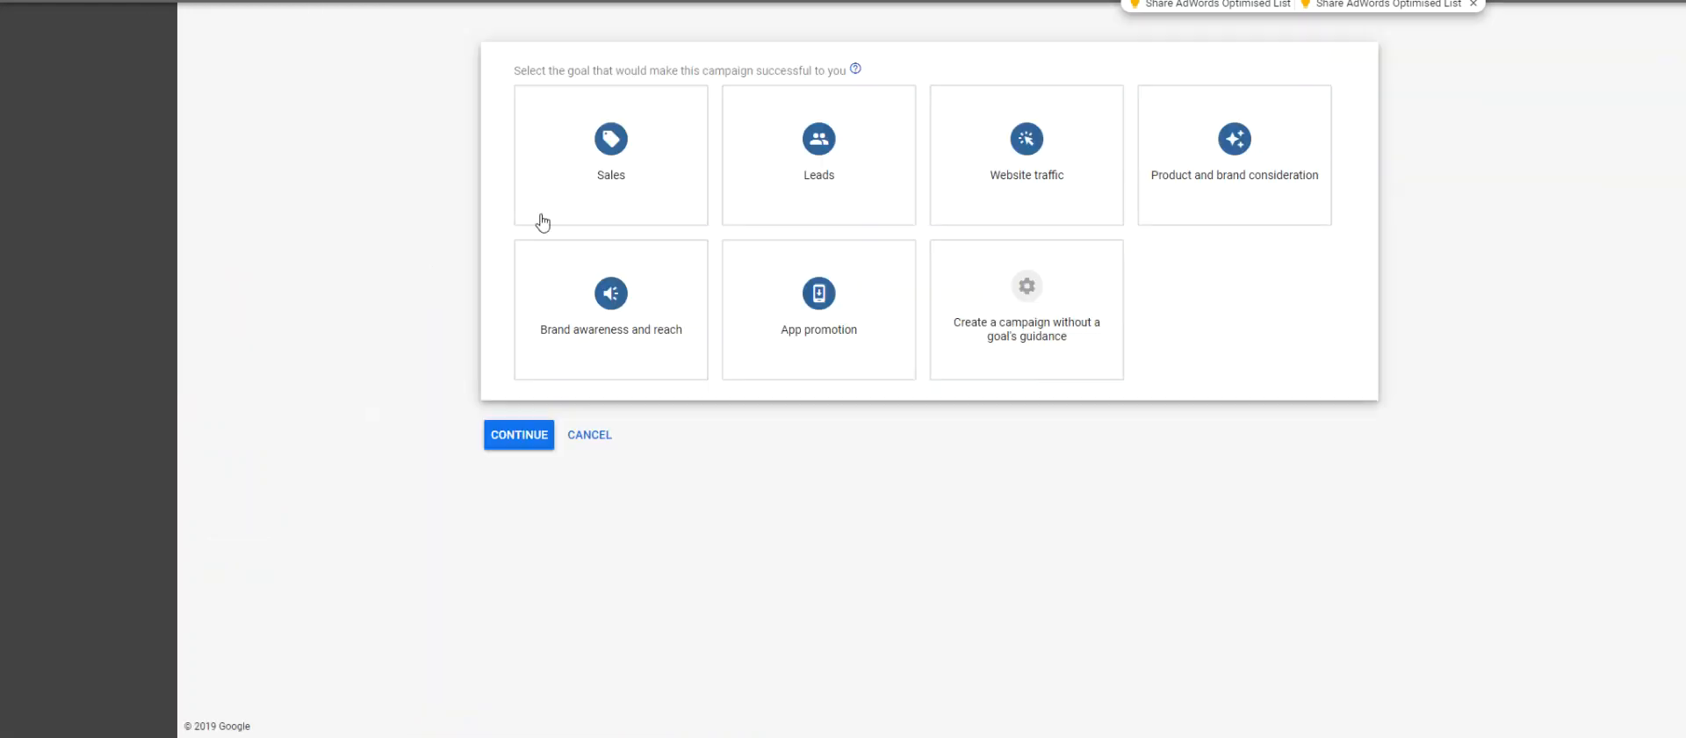
pyautogui.click(545, 216)
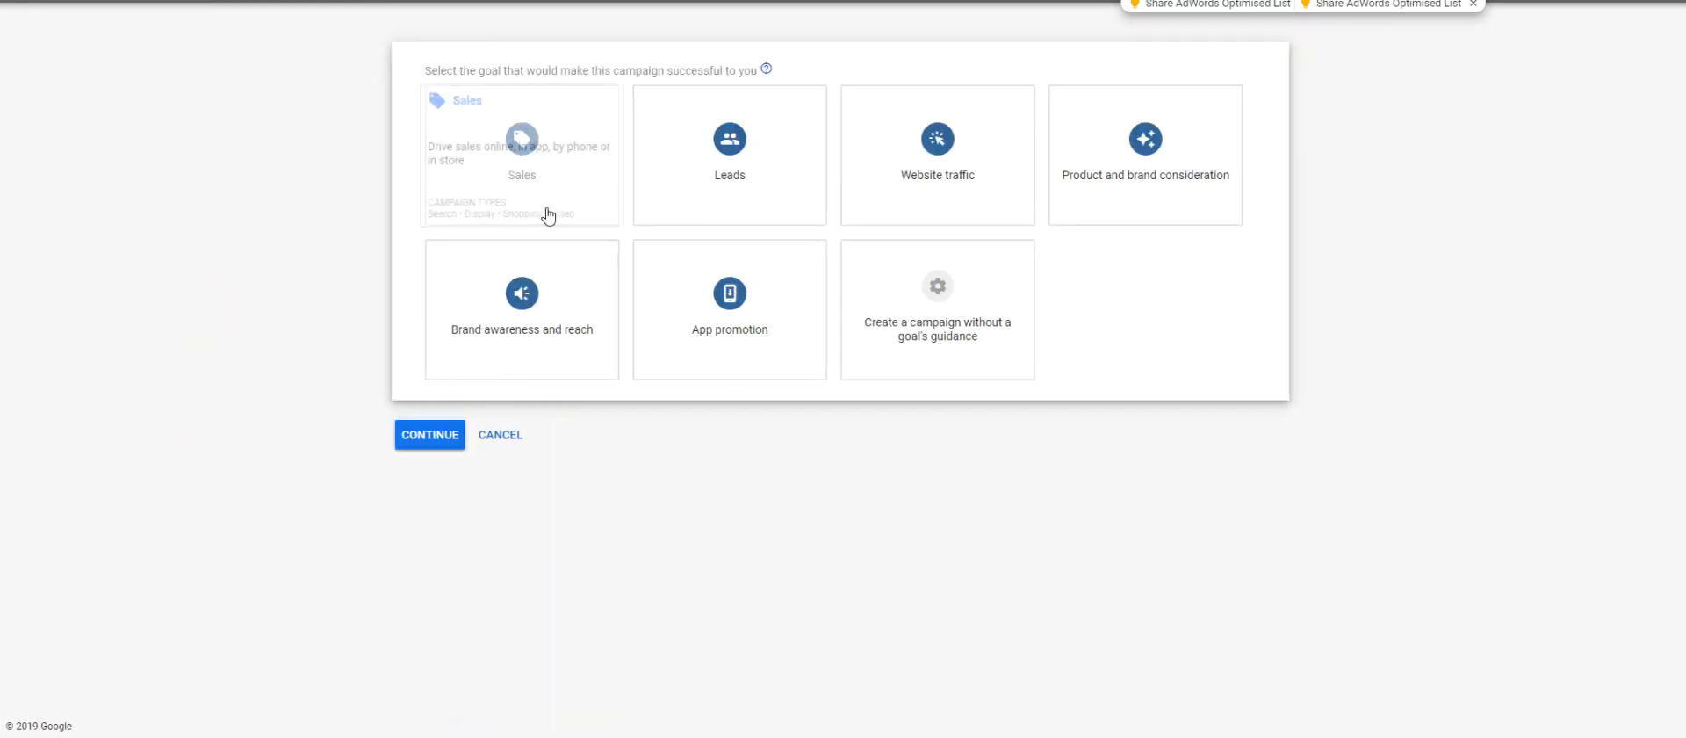
pyautogui.click(506, 164)
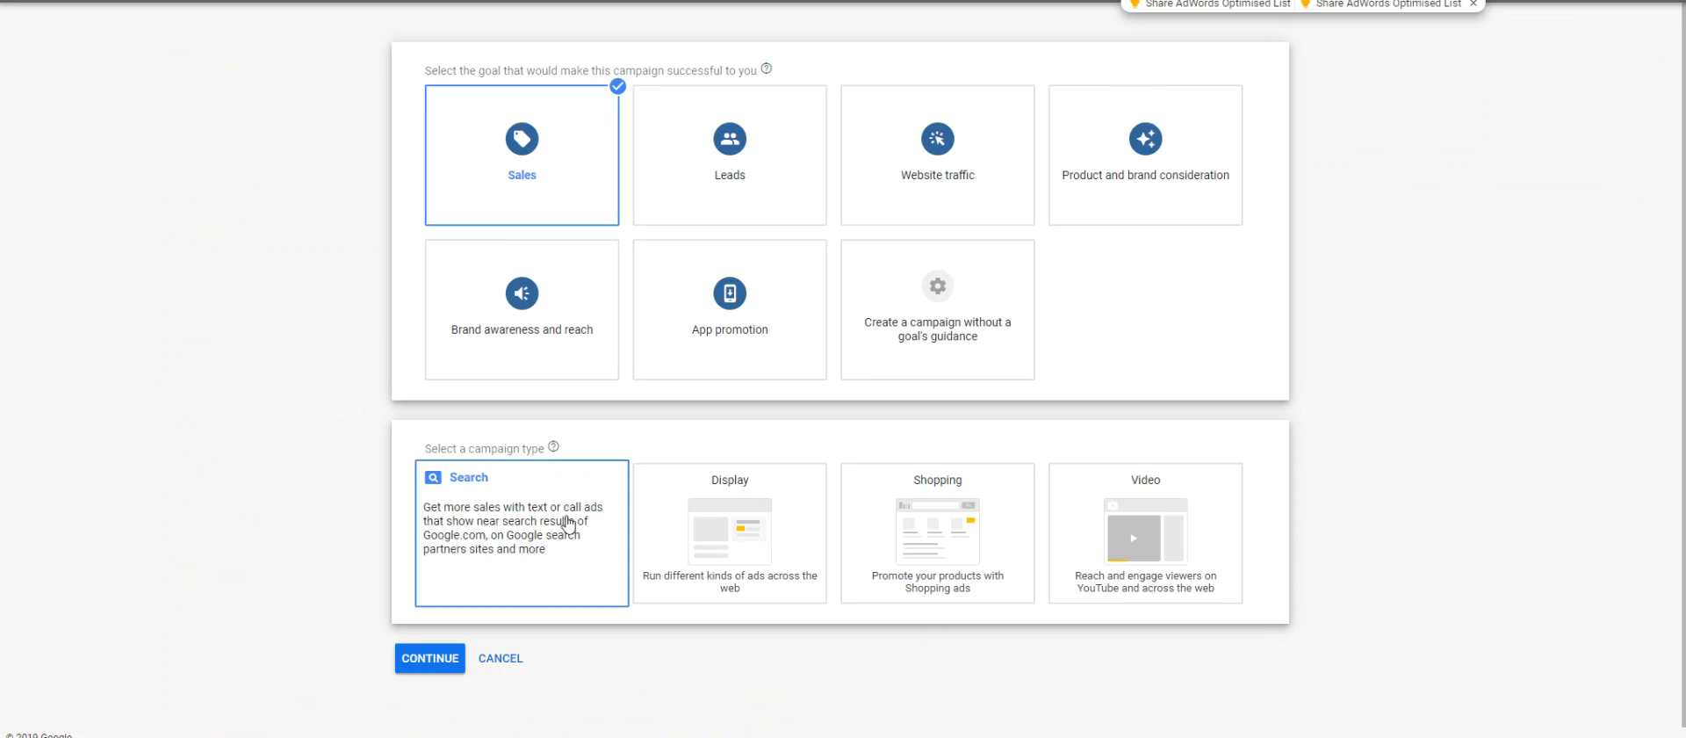
pyautogui.click(508, 551)
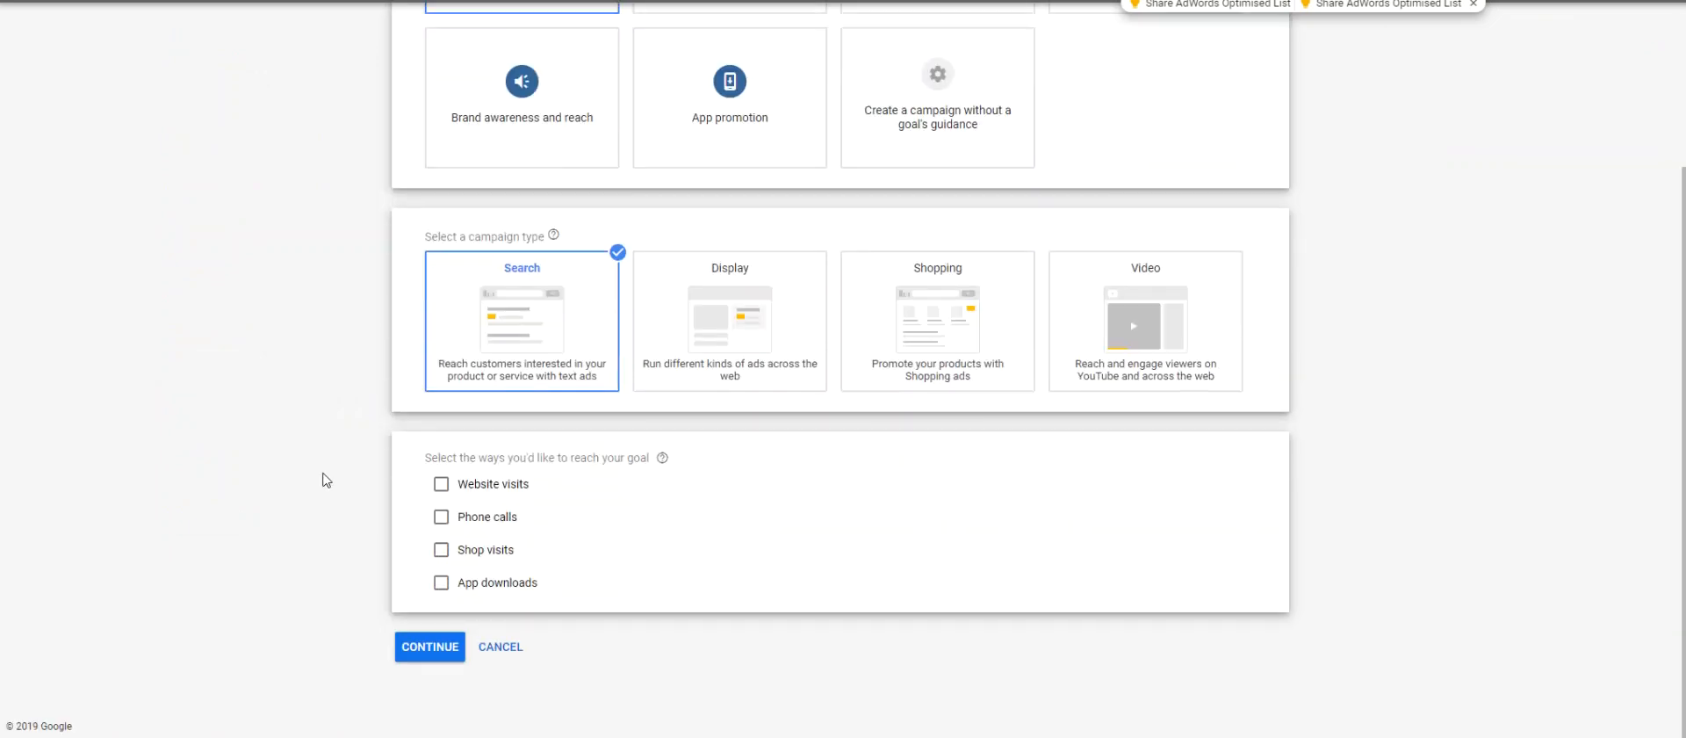
pyautogui.click(441, 486)
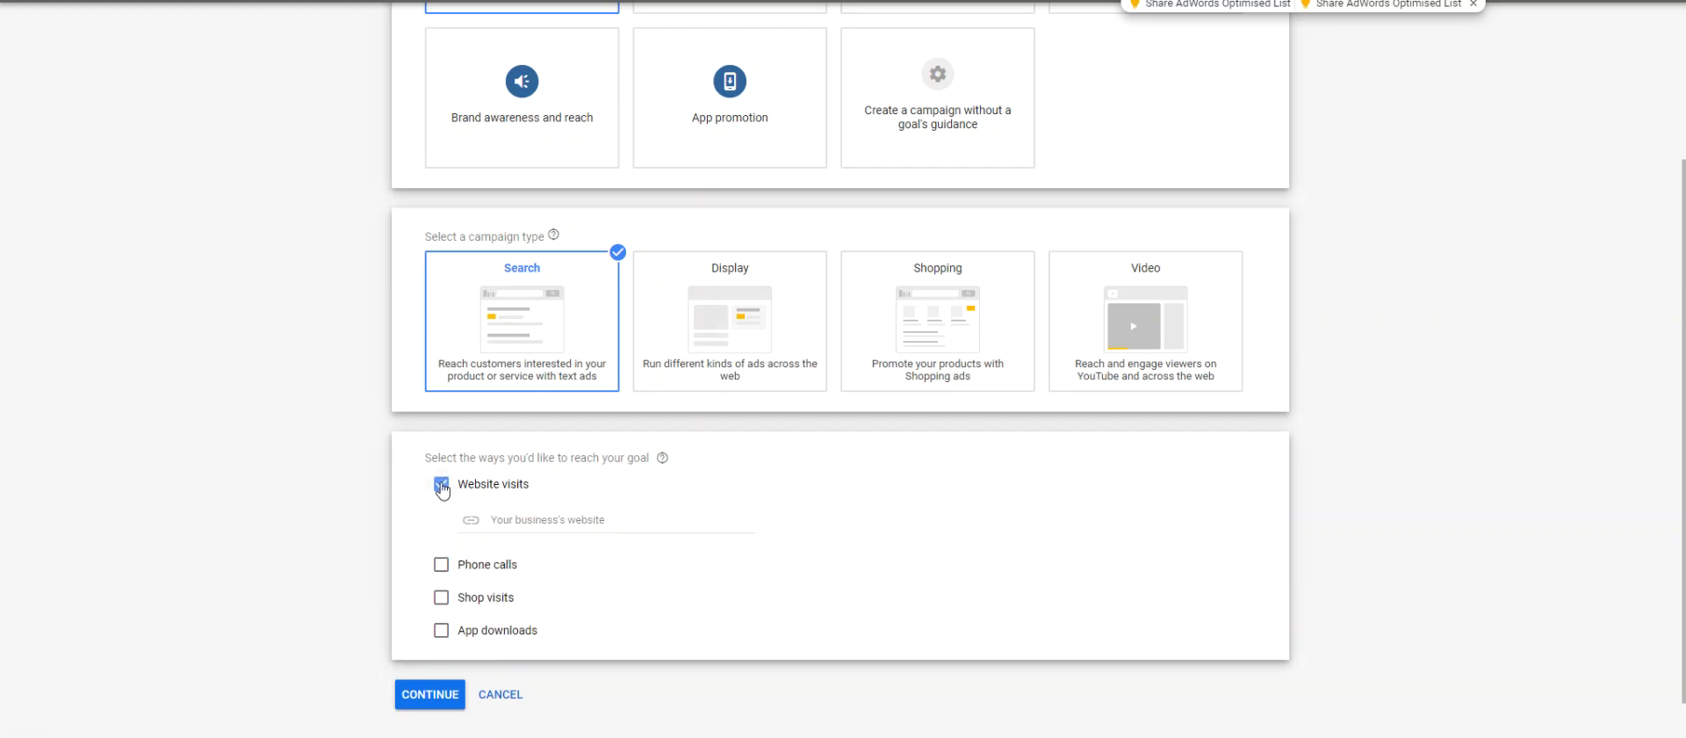
pyautogui.click(508, 519)
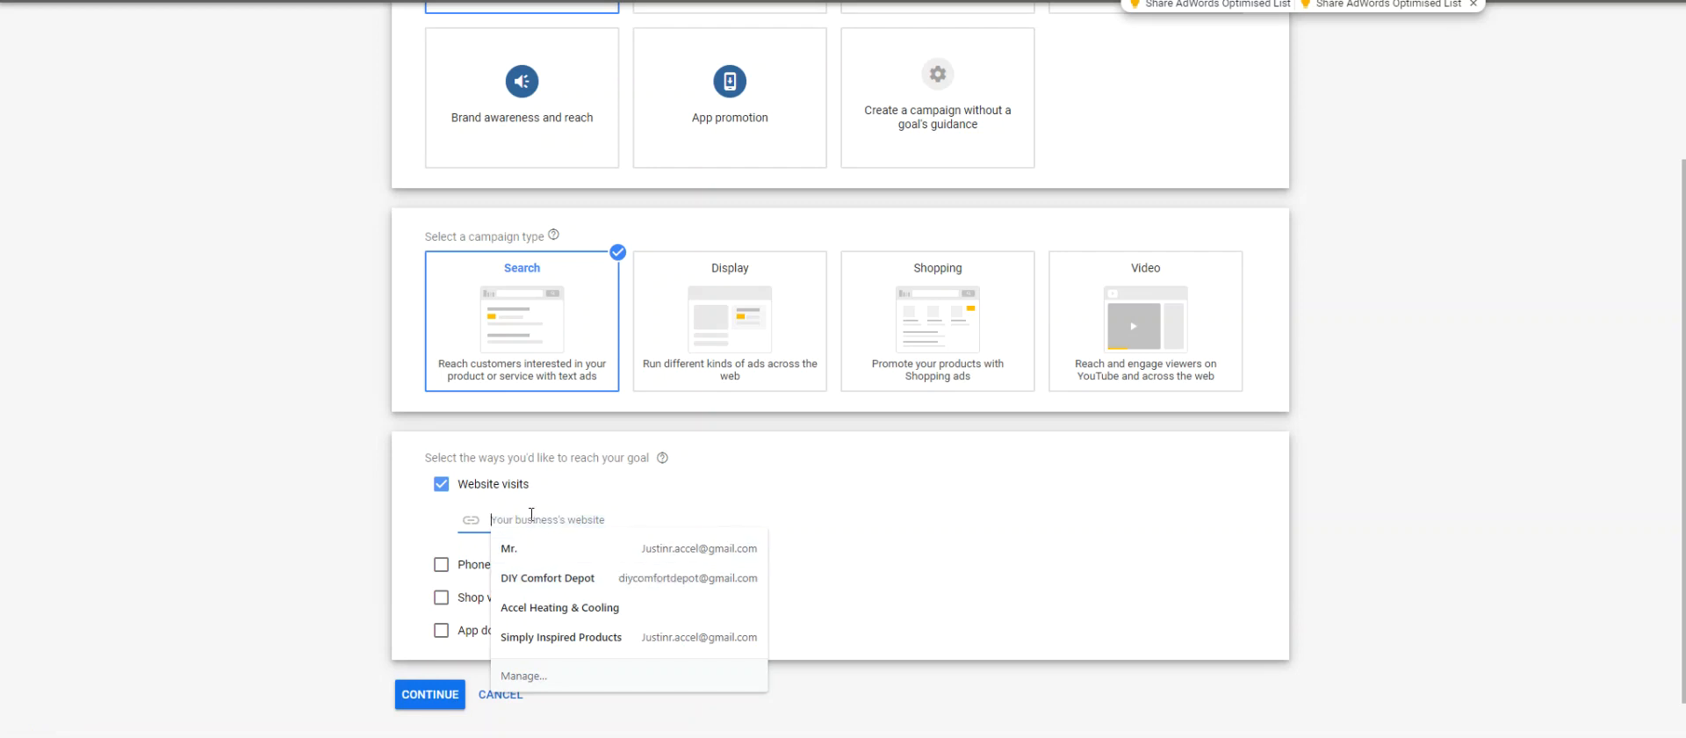
pyautogui.write('simply')
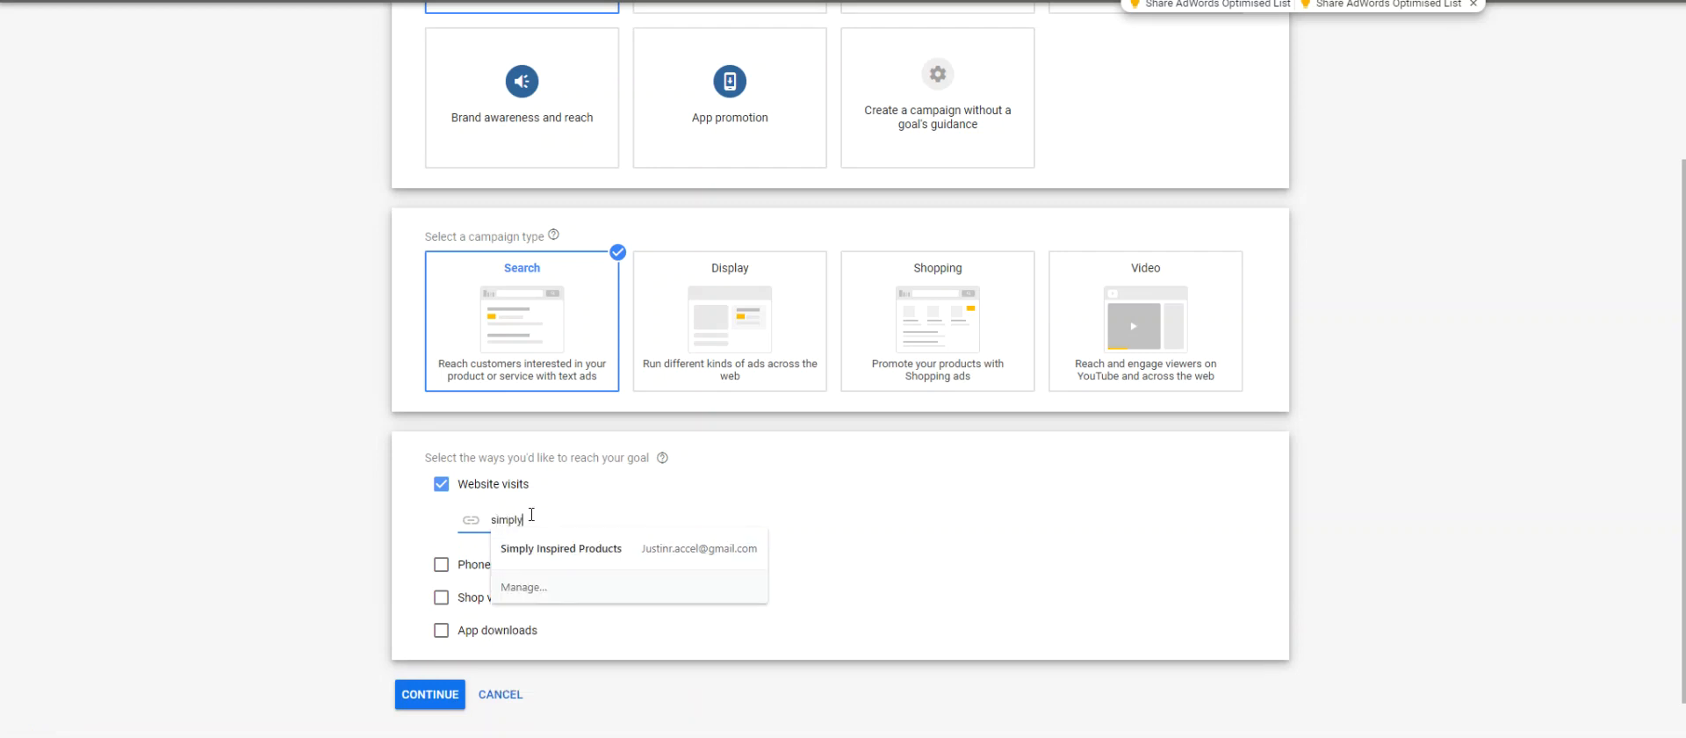
pyautogui.write('inspire')
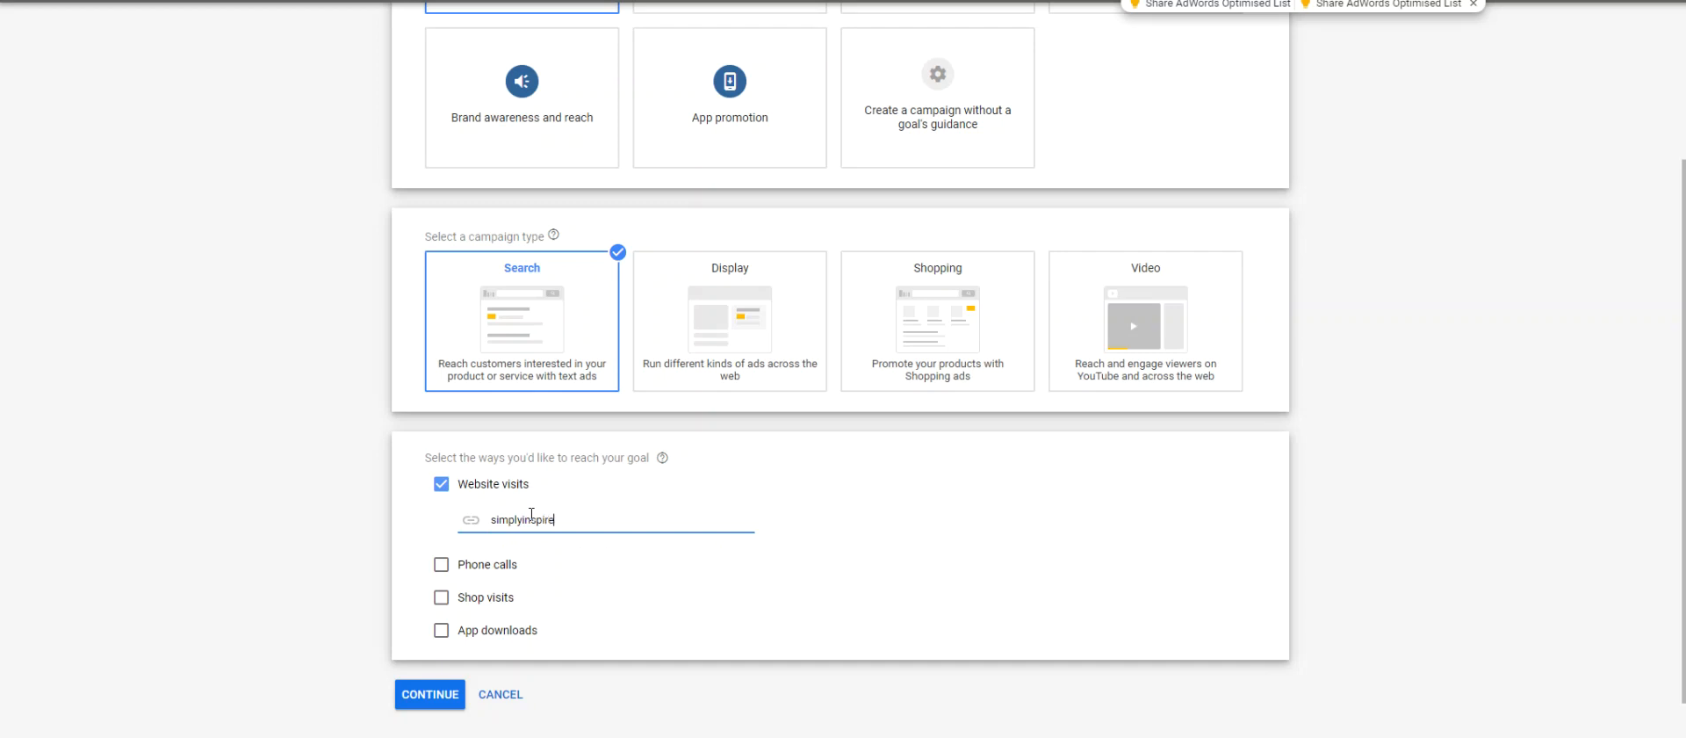
pyautogui.write('dproducts.vom')
pyautogui.press('BackSpace')
pyautogui.press('BackSpace')
pyautogui.write('com')
pyautogui.click(493, 519)
pyautogui.write('www.')
pyautogui.click(422, 694)
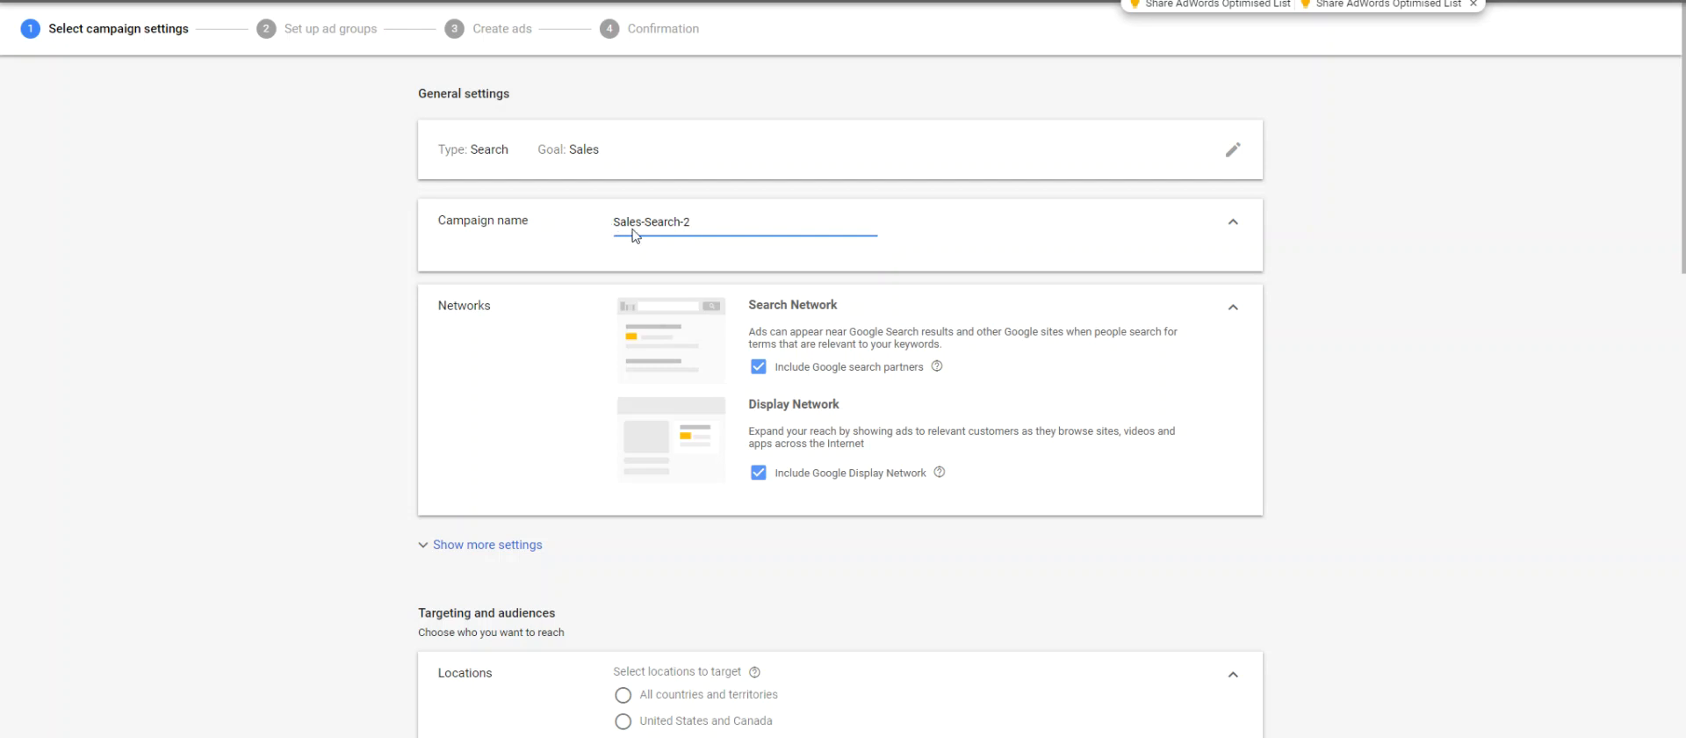
# Step: Exclude the Google Display Network and the Google search partners from the campaign's networks
pyautogui.click(759, 478)
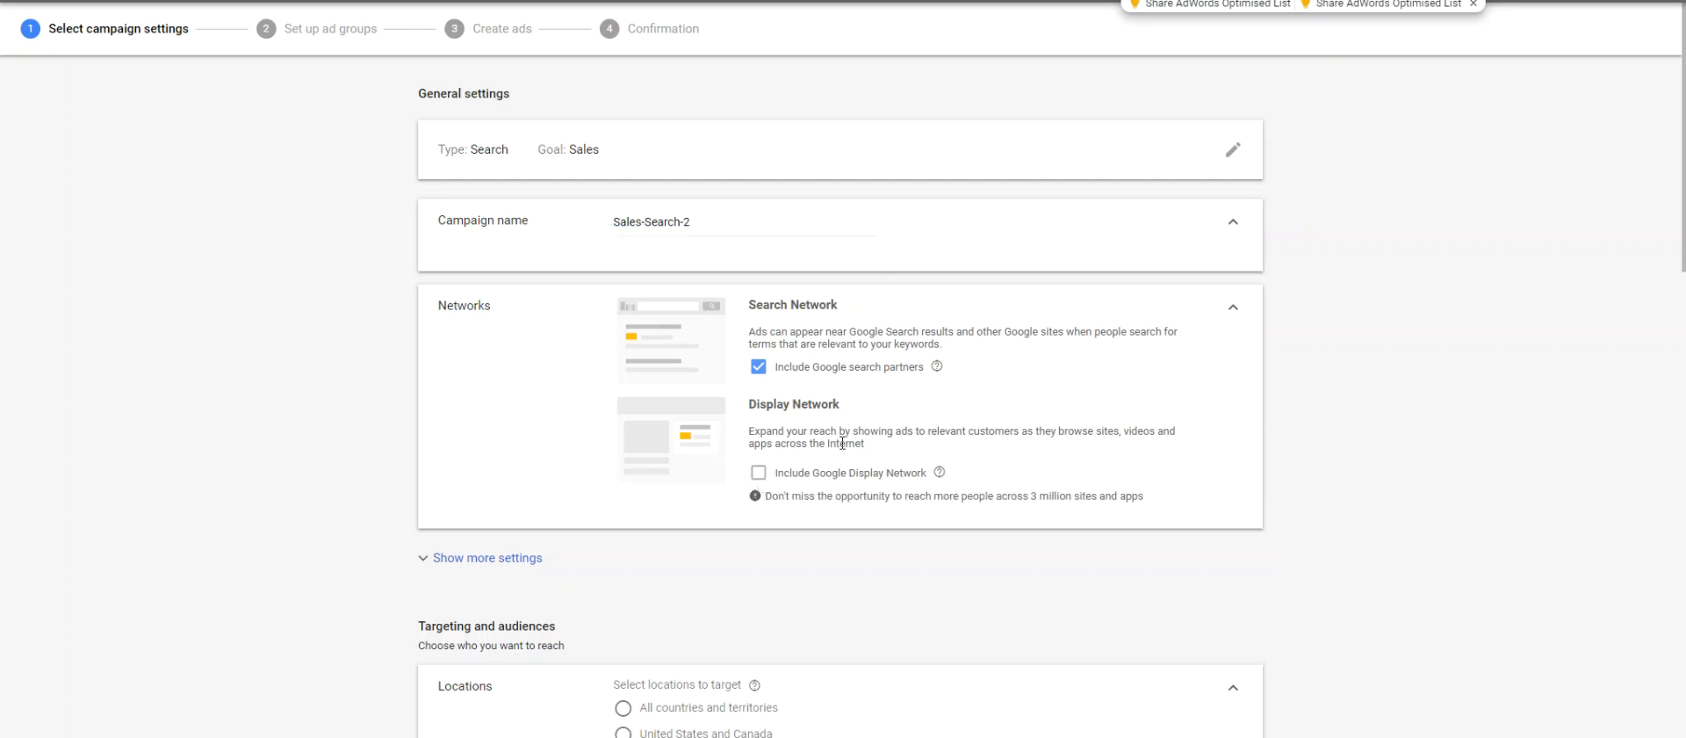
pyautogui.click(759, 367)
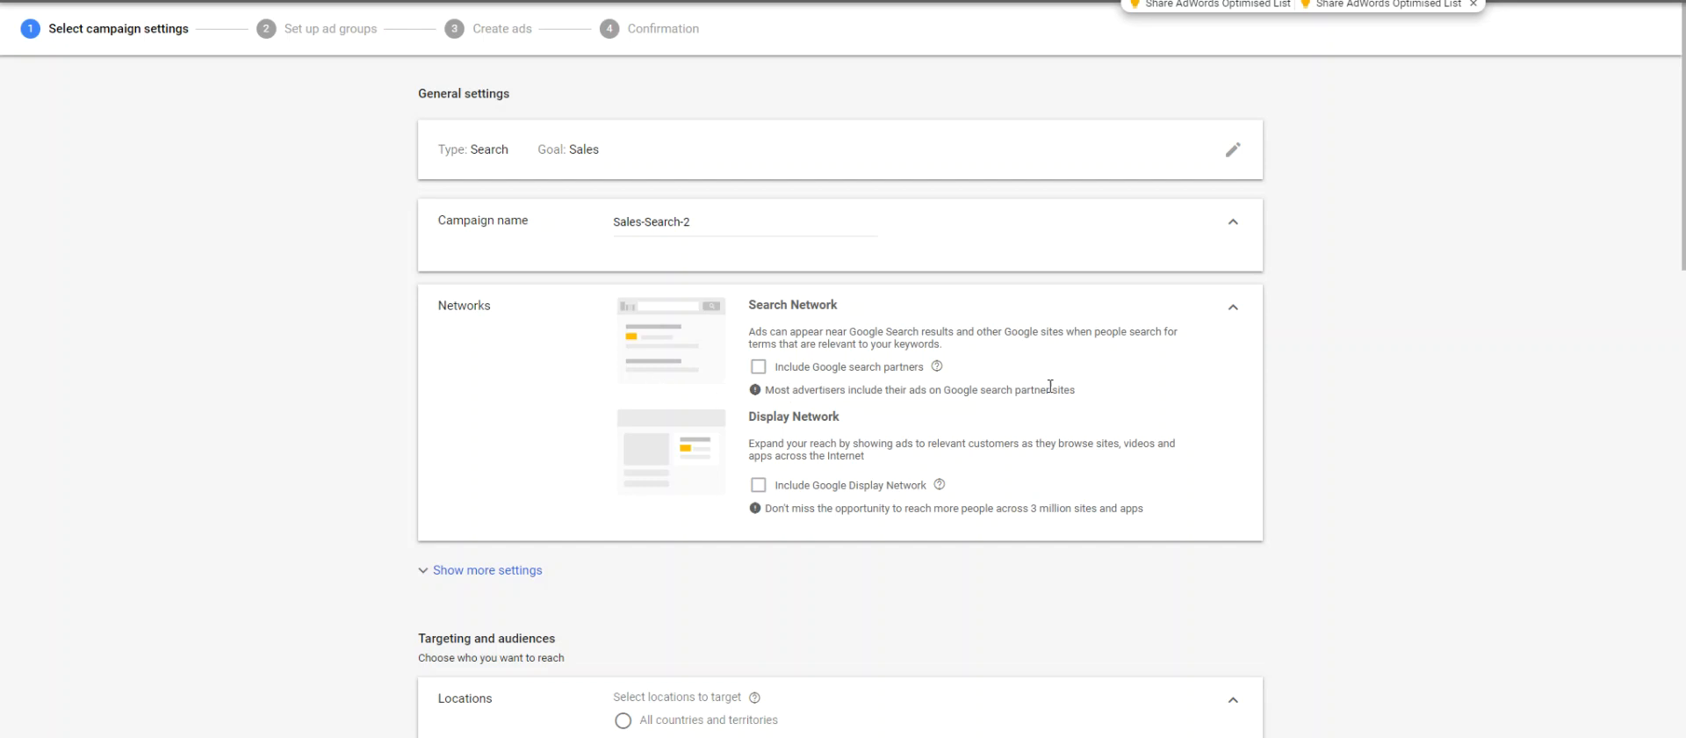
# Step: Review the additional general settings, target locations, languages and audience options of the campaign
pyautogui.scroll(-3, 1050, 396)
pyautogui.scroll(-1, 1051, 397)
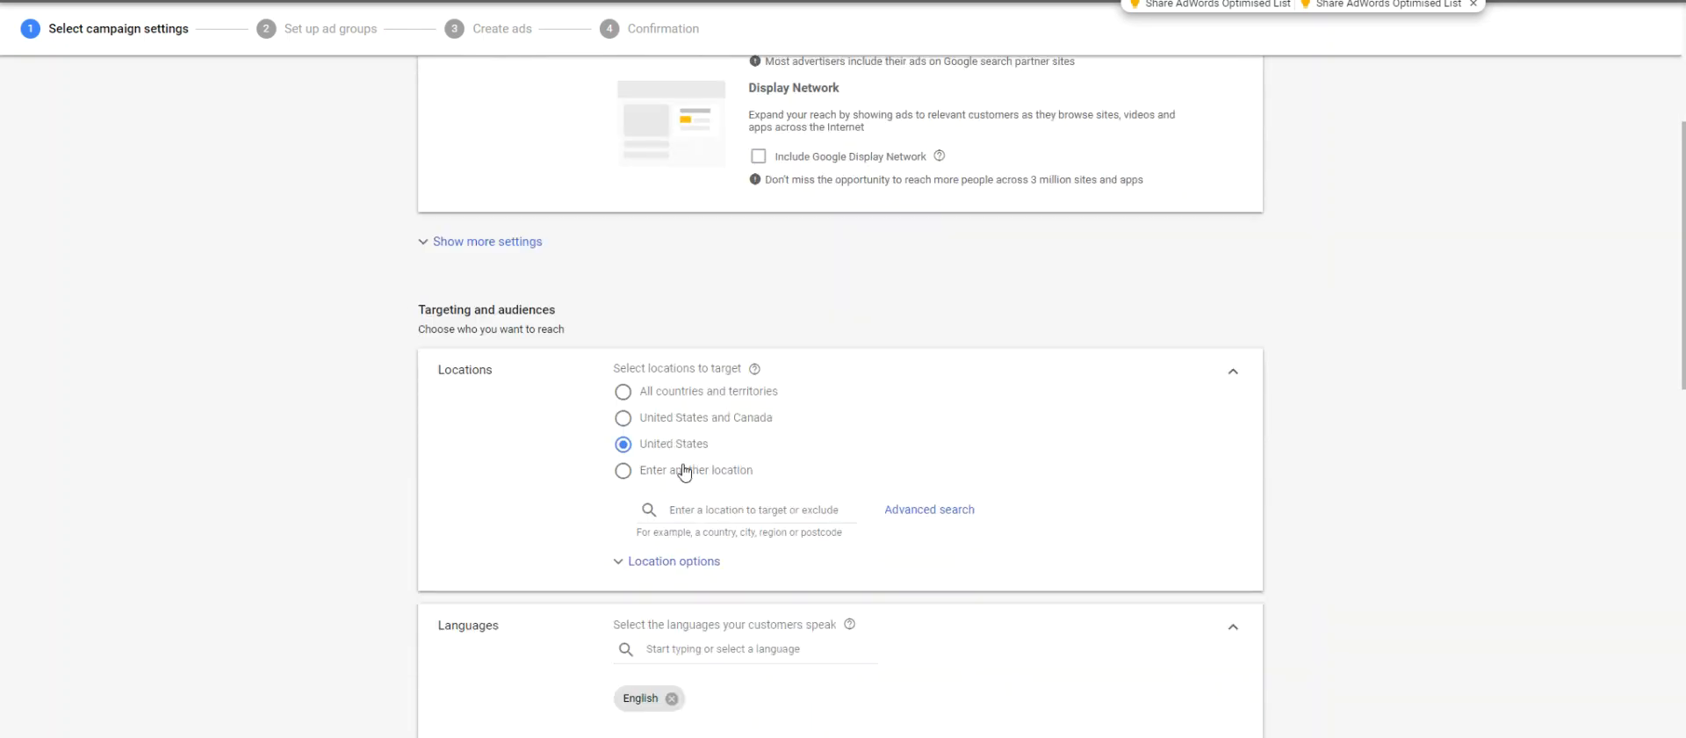
pyautogui.click(482, 256)
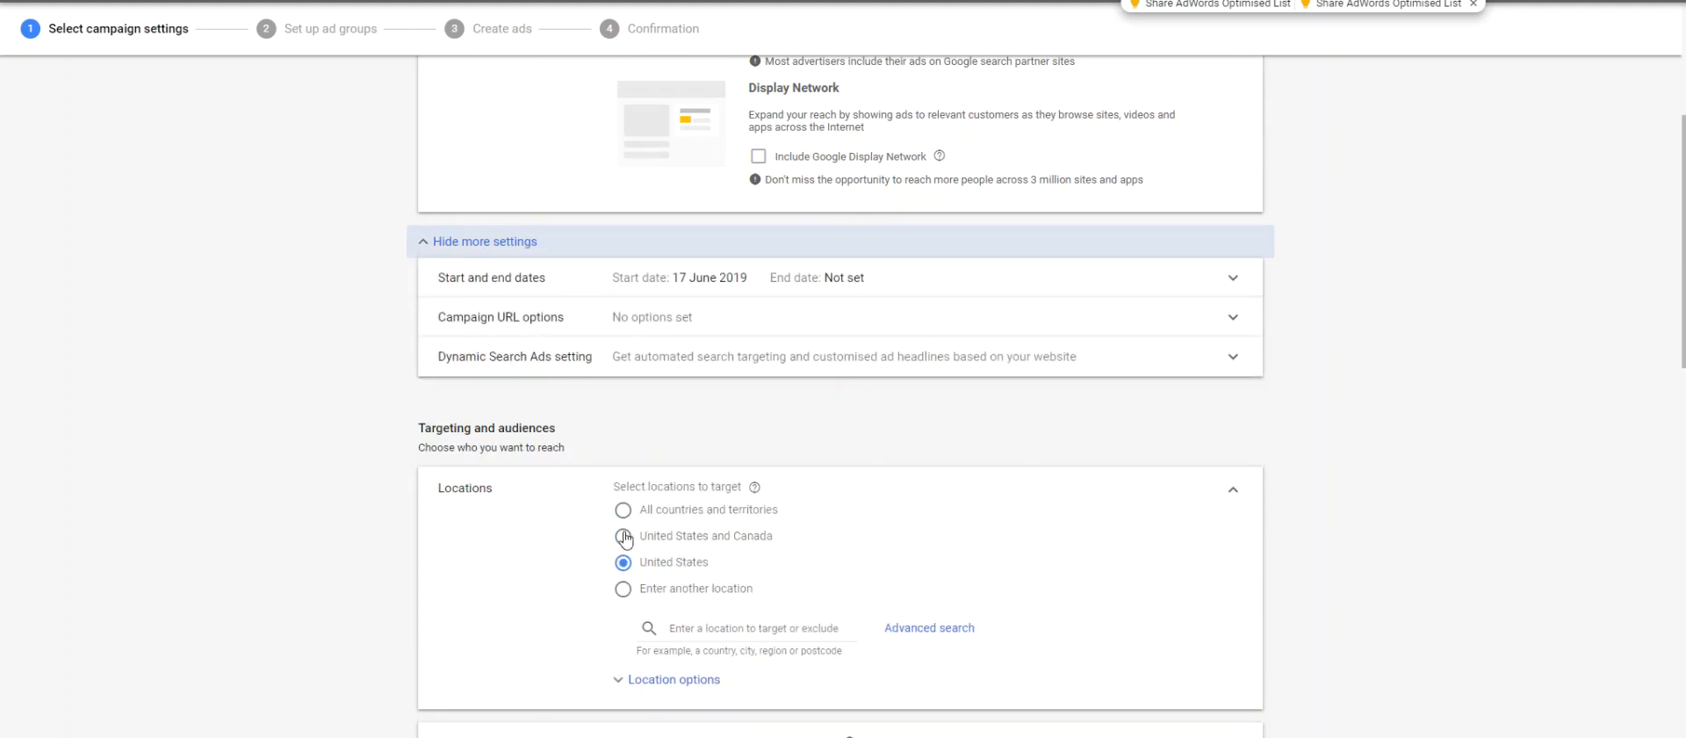
pyautogui.scroll(-2, 615, 582)
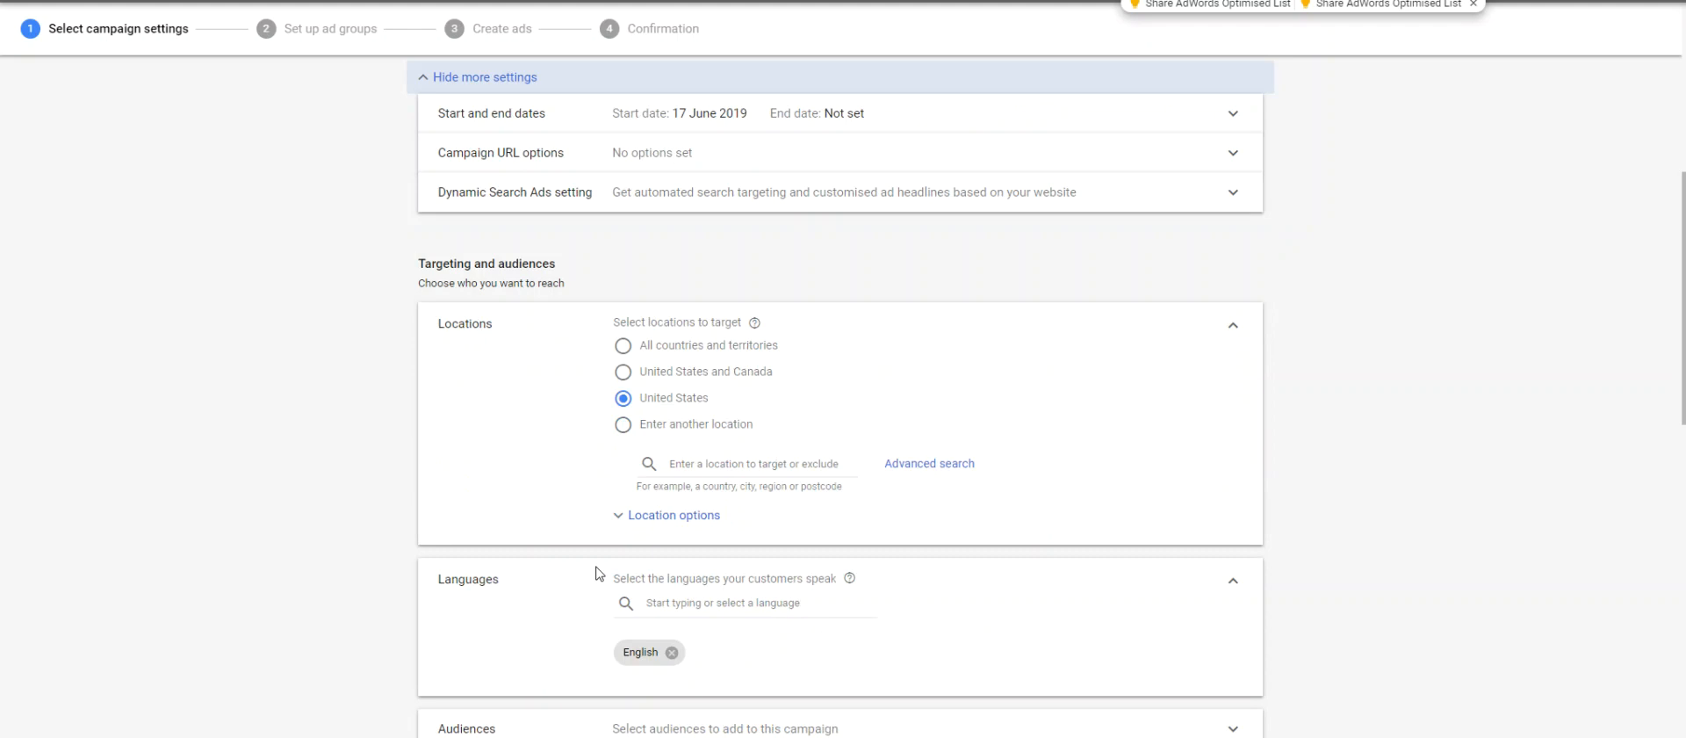
pyautogui.scroll(-2, 572, 532)
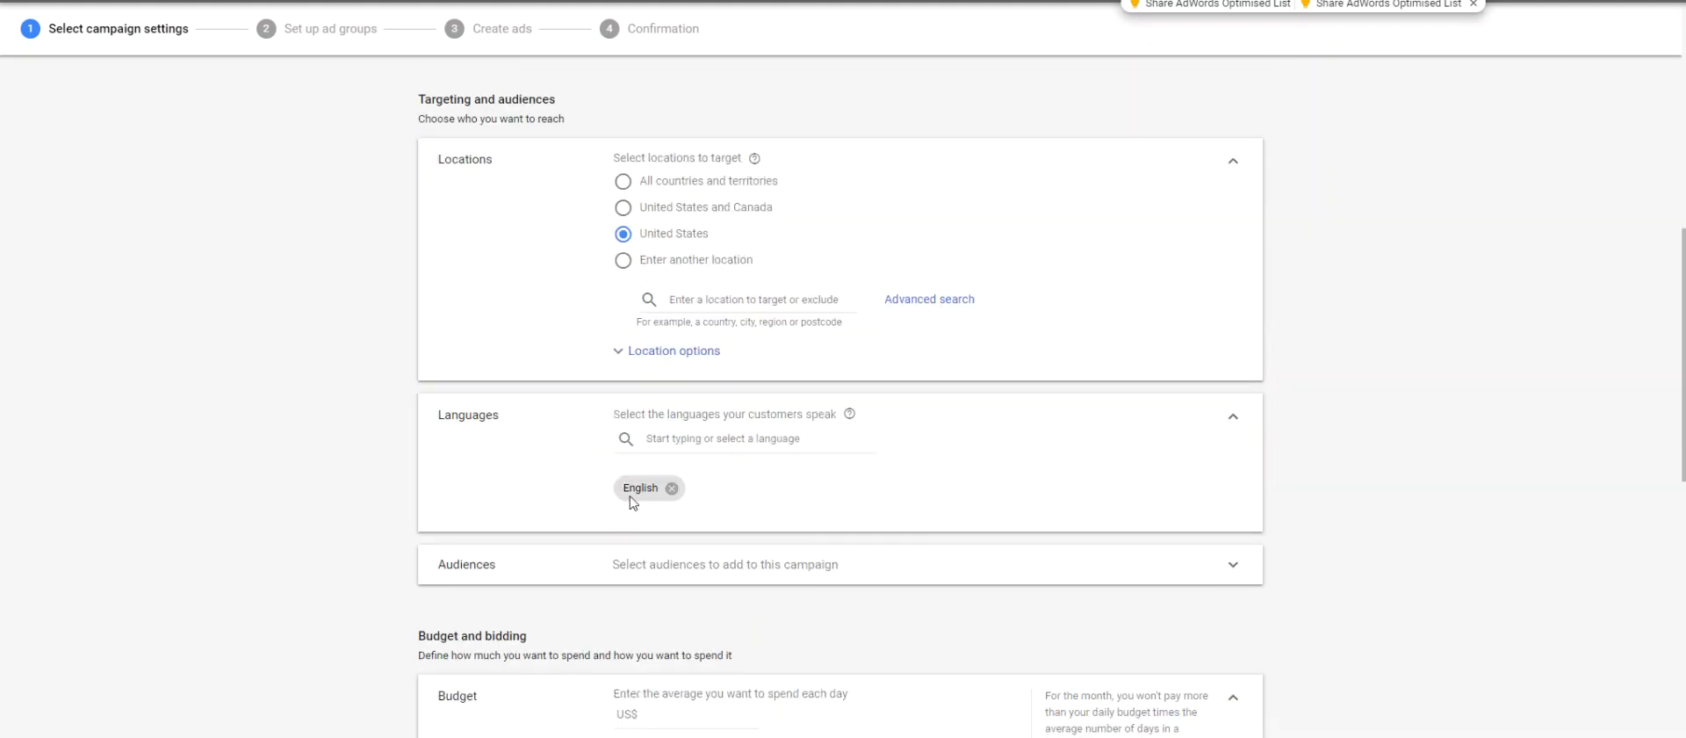
pyautogui.scroll(-1, 545, 502)
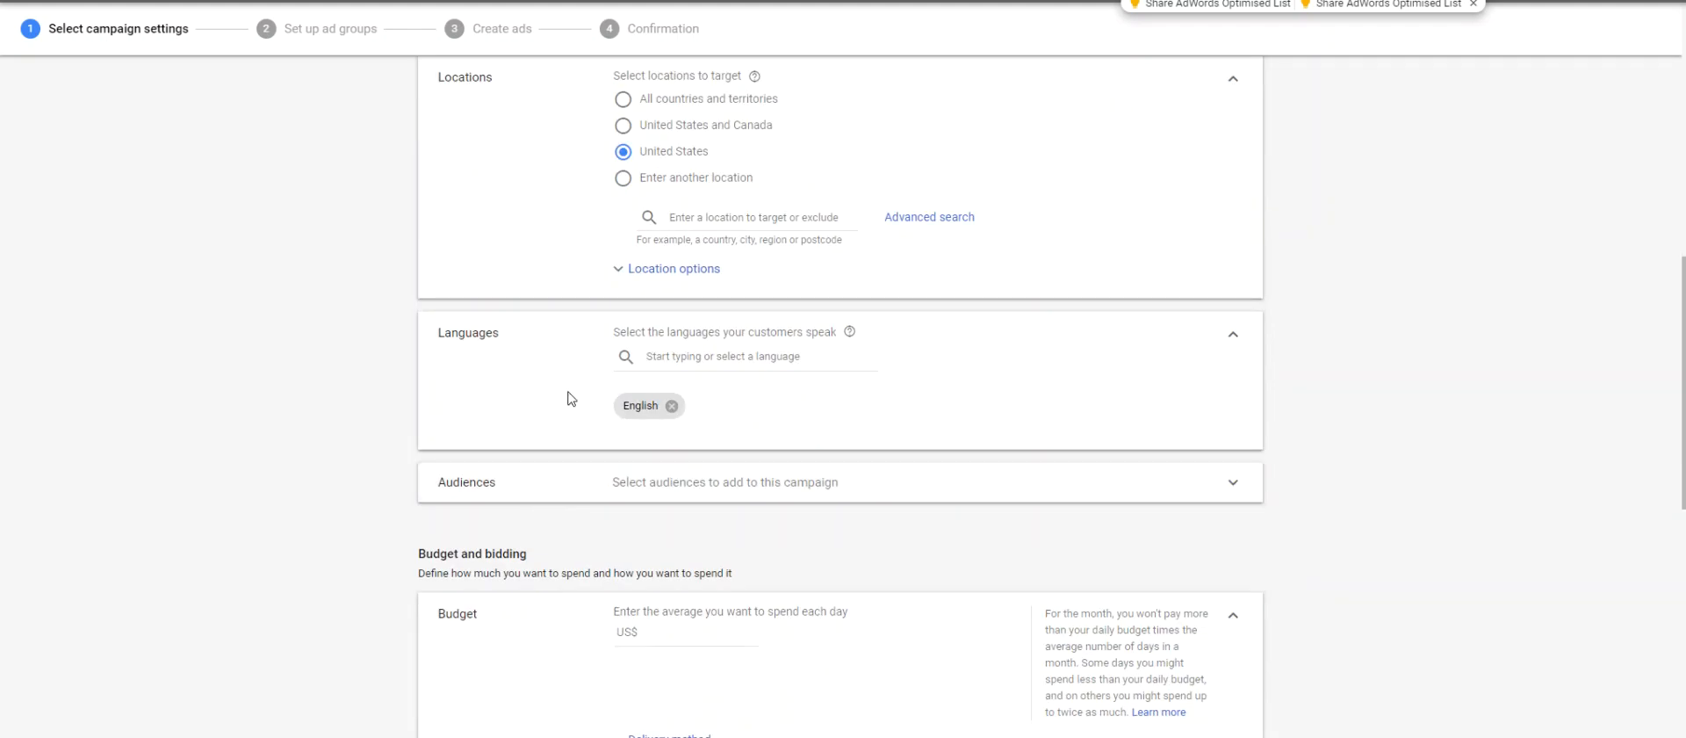
pyautogui.click(654, 498)
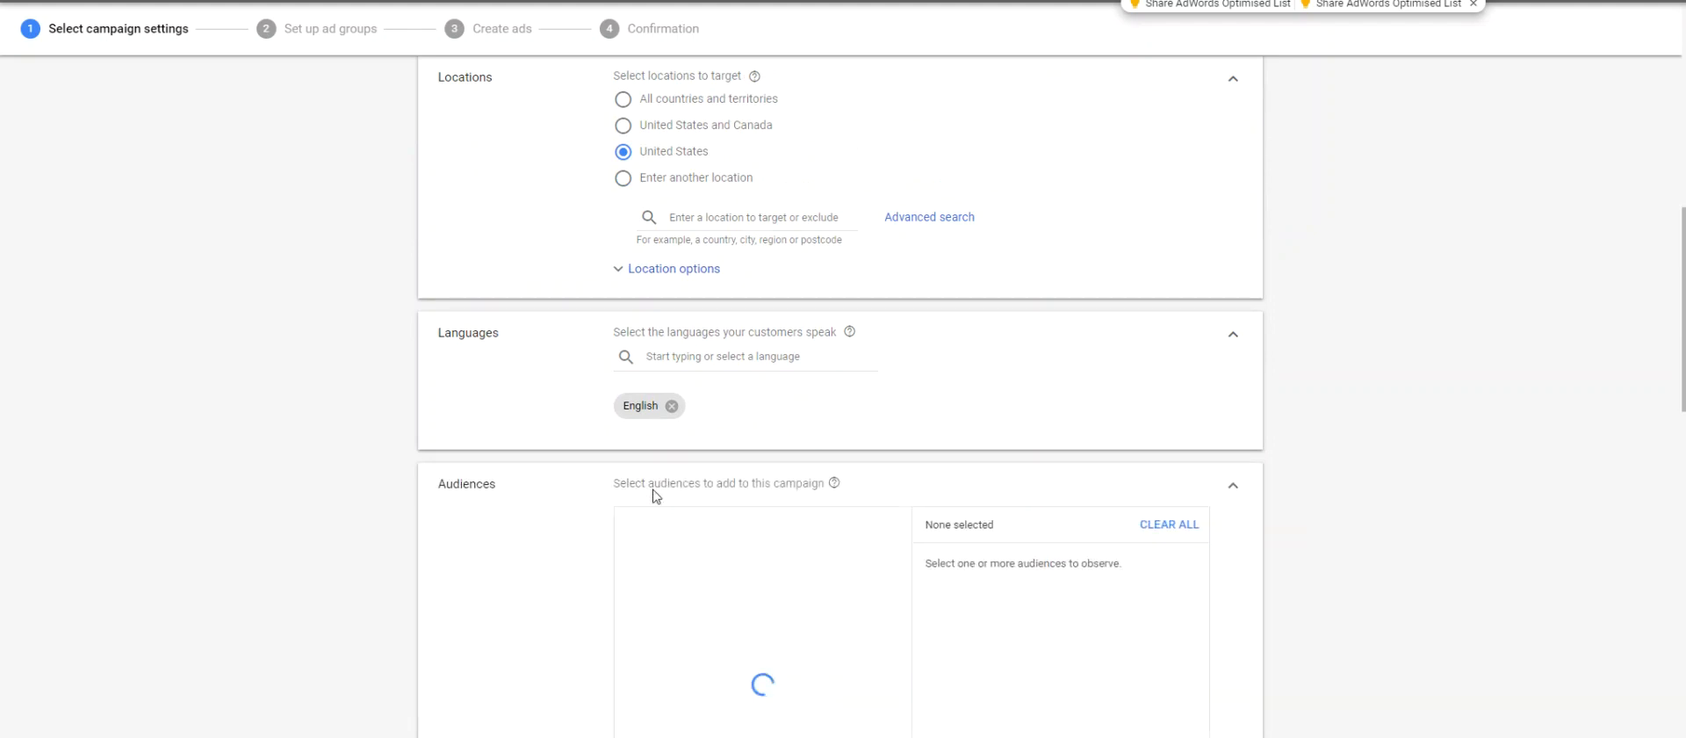
pyautogui.click(1229, 494)
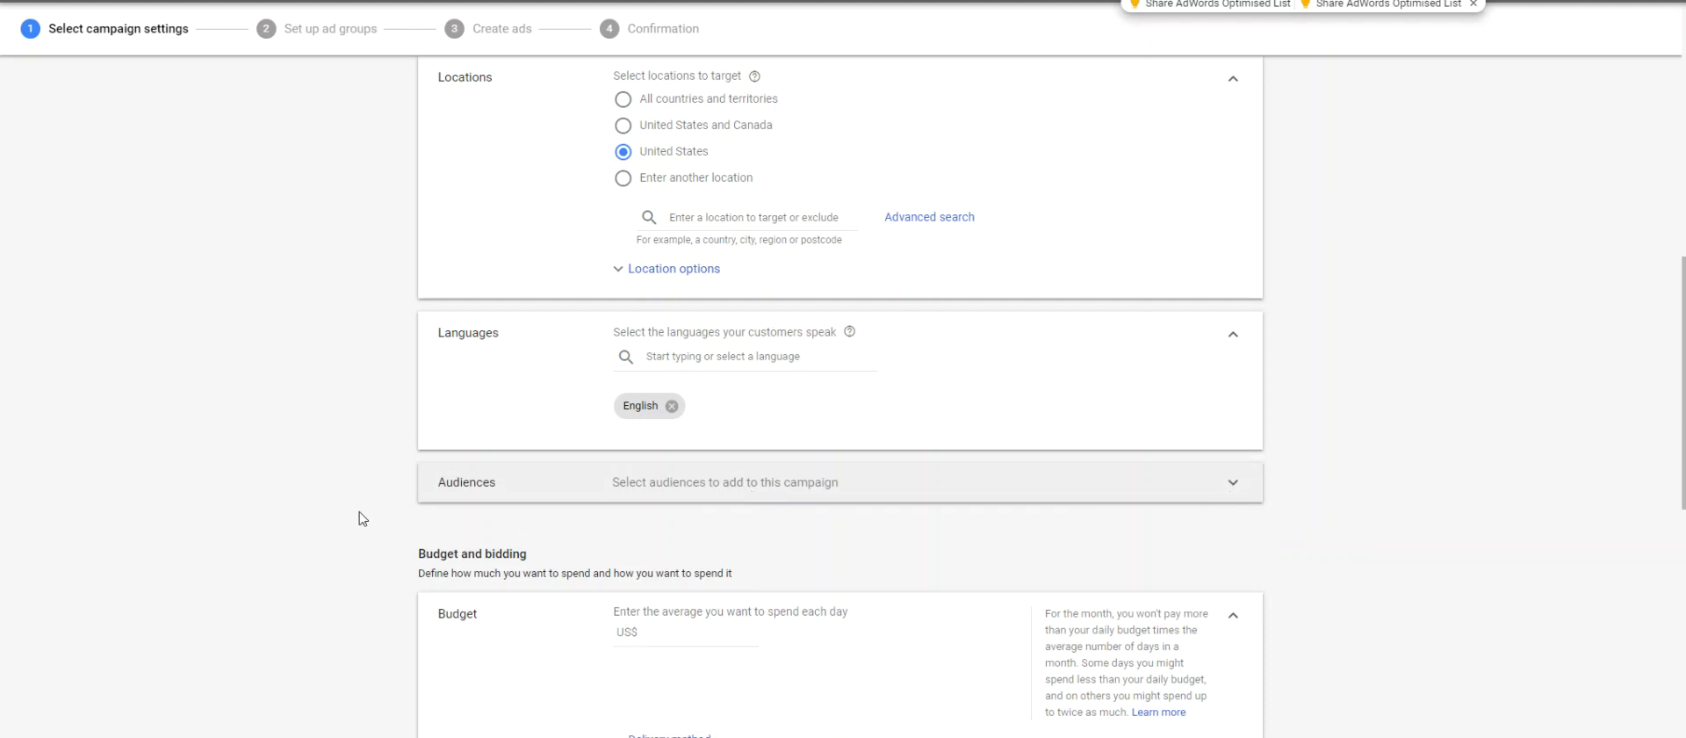
# Step: Set the campaign's average daily budget to US$25
pyautogui.scroll(-3, 360, 518)
pyautogui.click(684, 391)
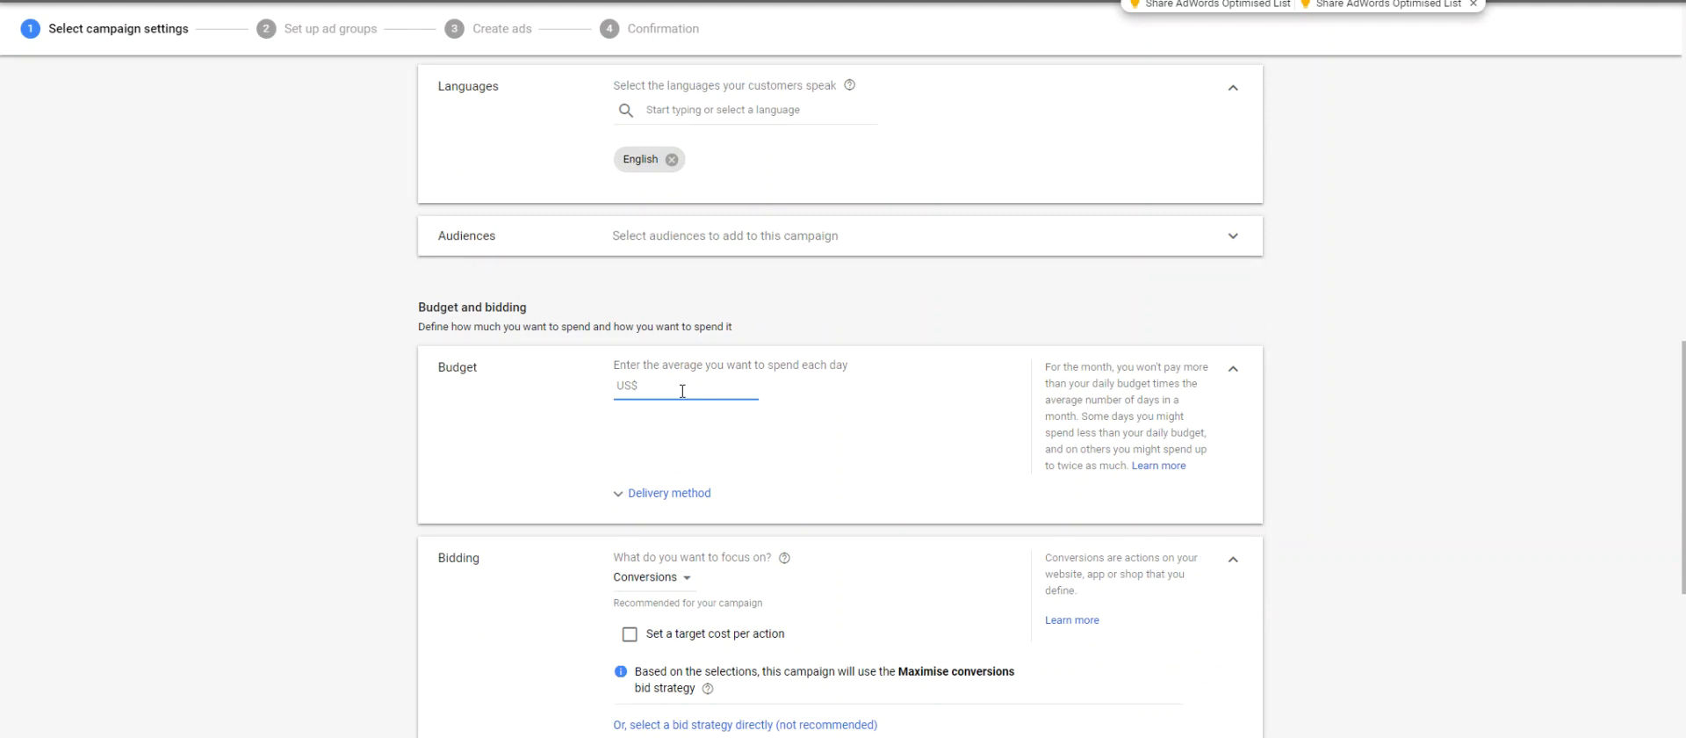
pyautogui.write('25')
pyautogui.click(796, 343)
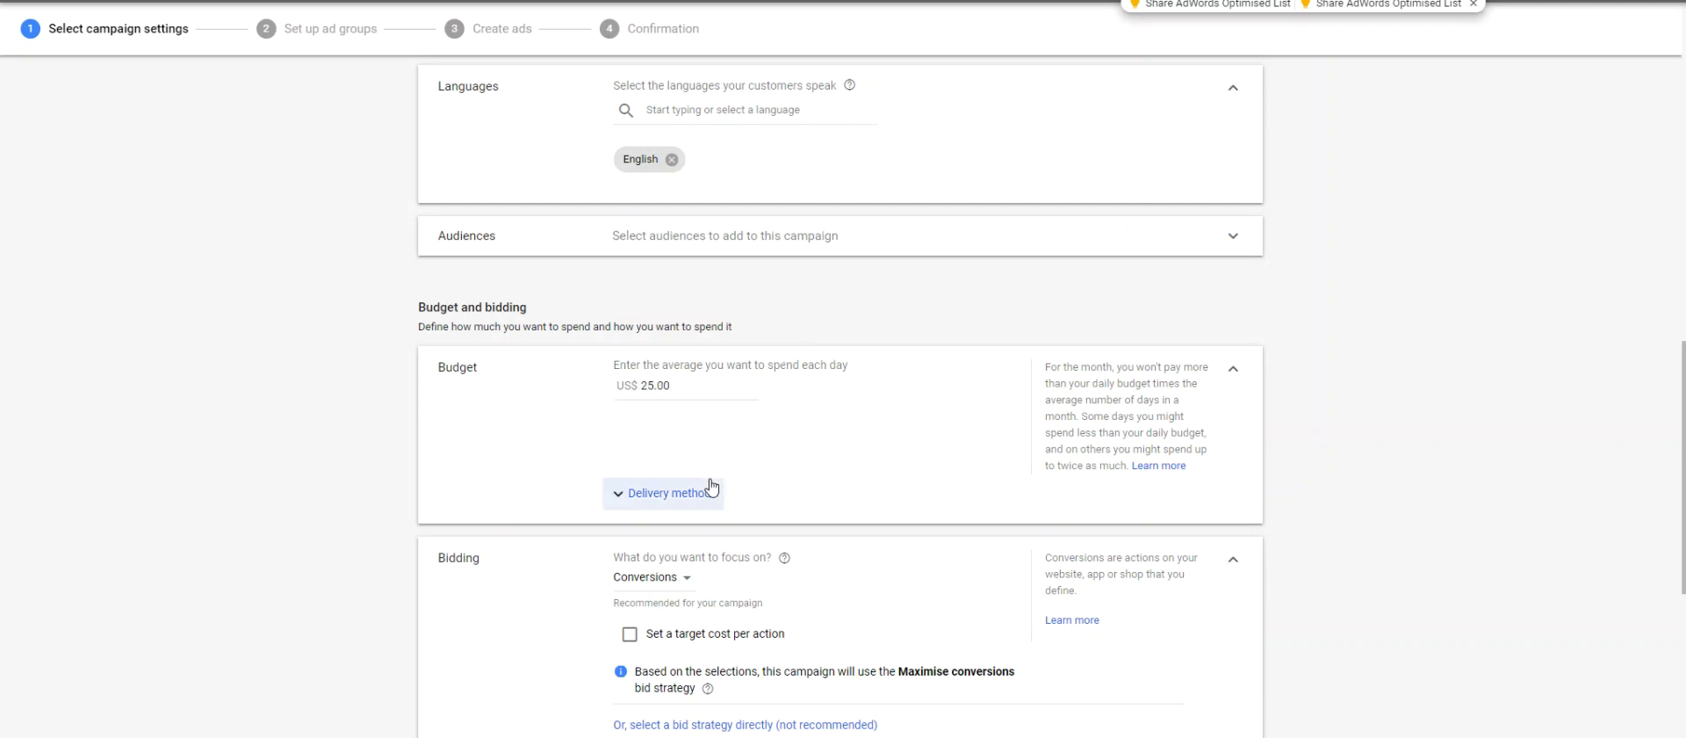
# Step: Review the bidding, additional settings and ad extensions, and save the campaign settings to continue to the ad groups
pyautogui.scroll(-2, 672, 457)
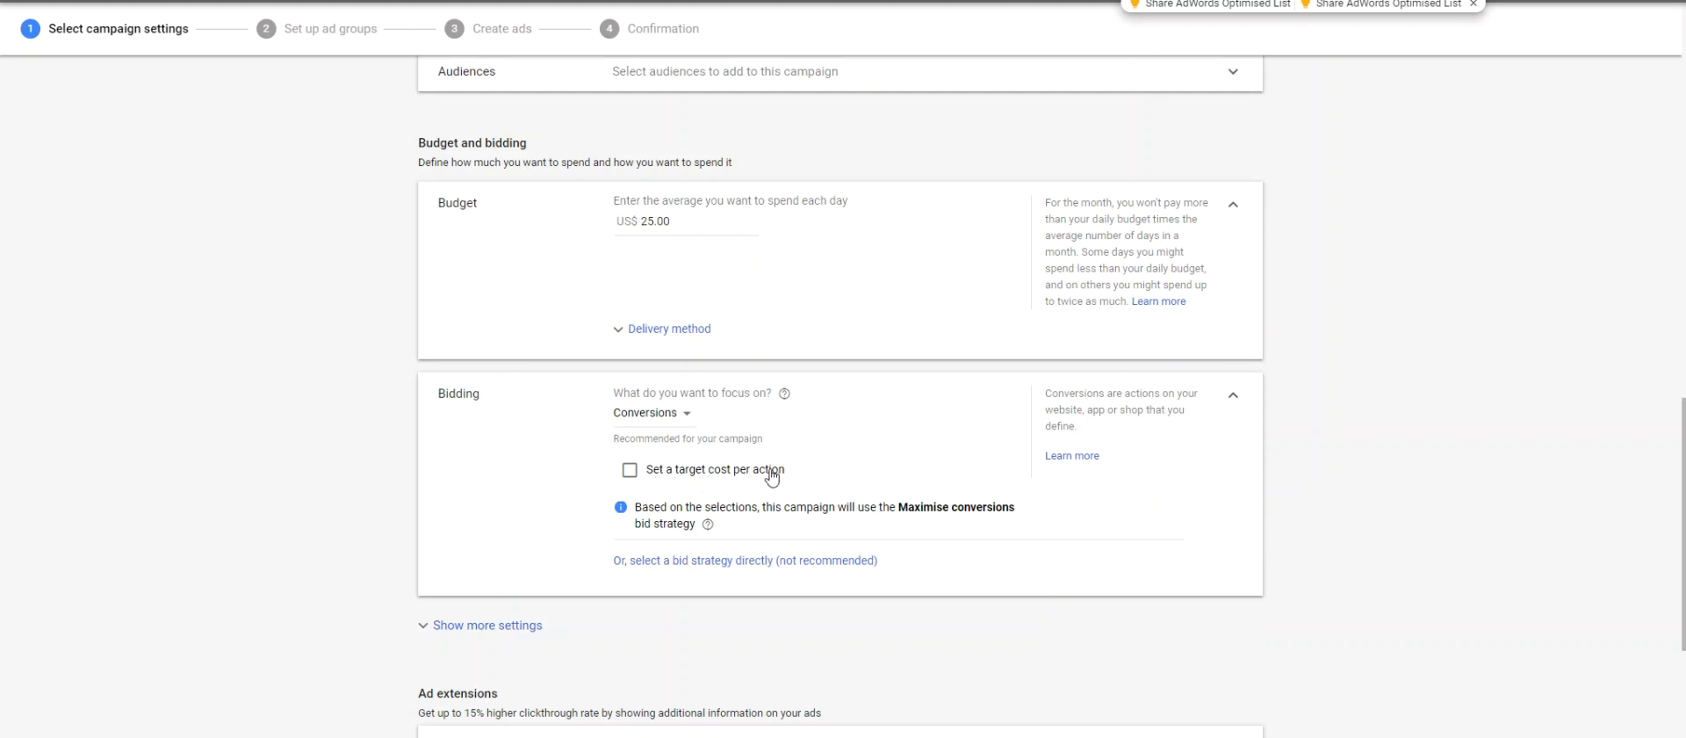
pyautogui.scroll(-2, 769, 472)
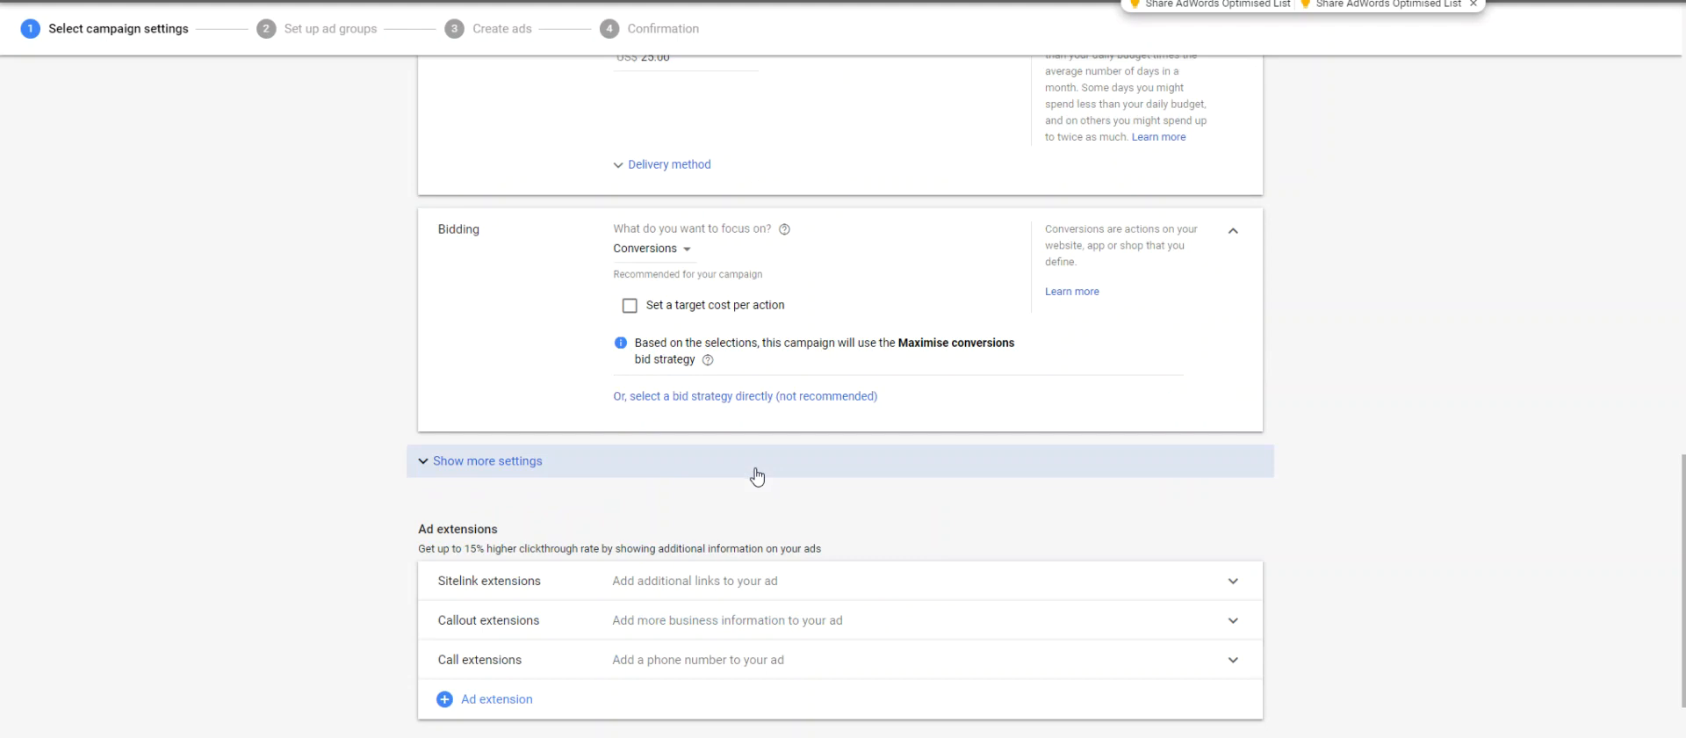
pyautogui.click(518, 475)
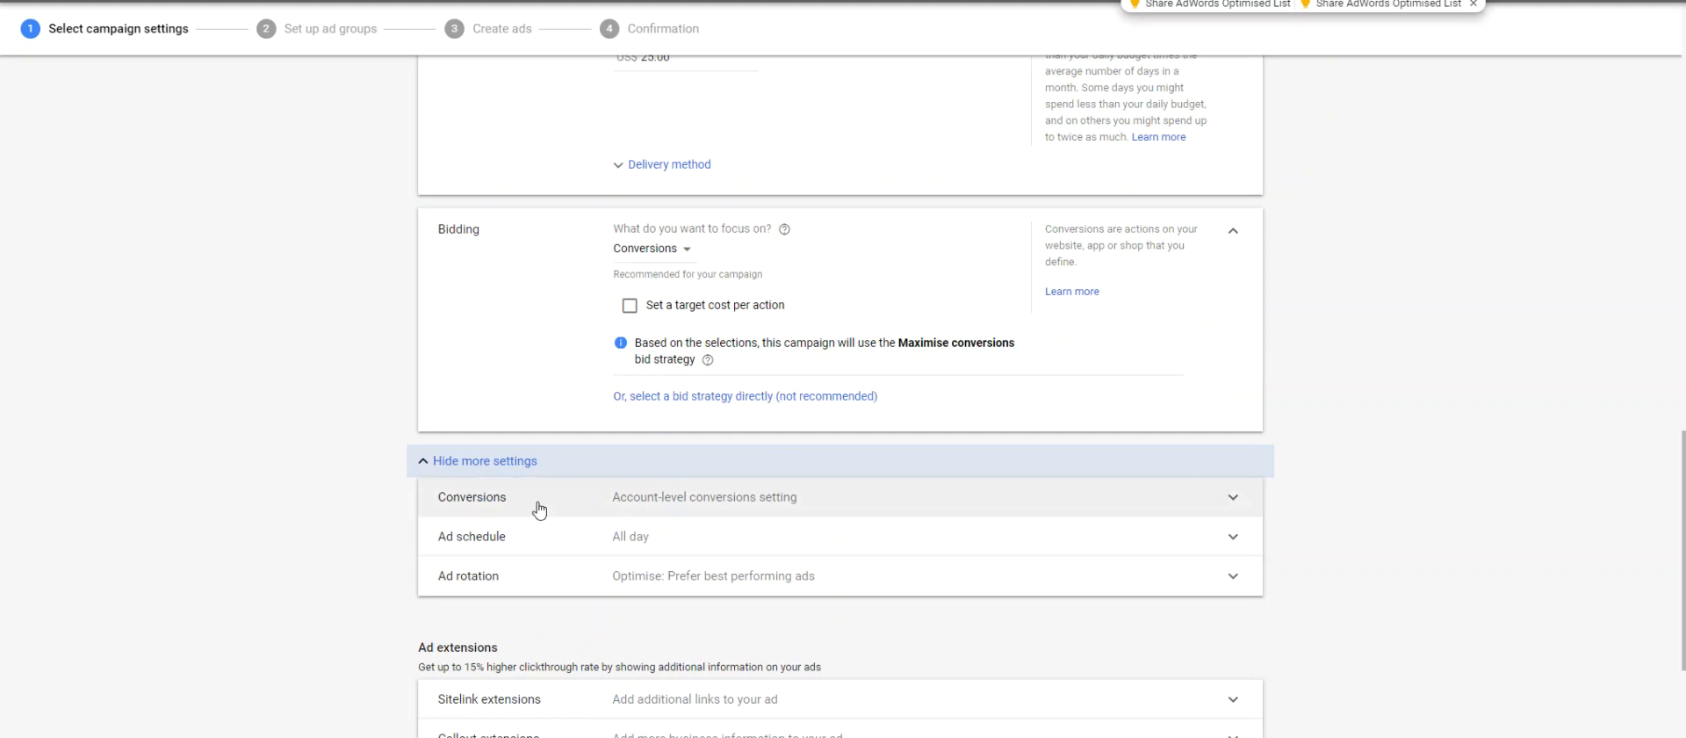
pyautogui.scroll(-2, 540, 511)
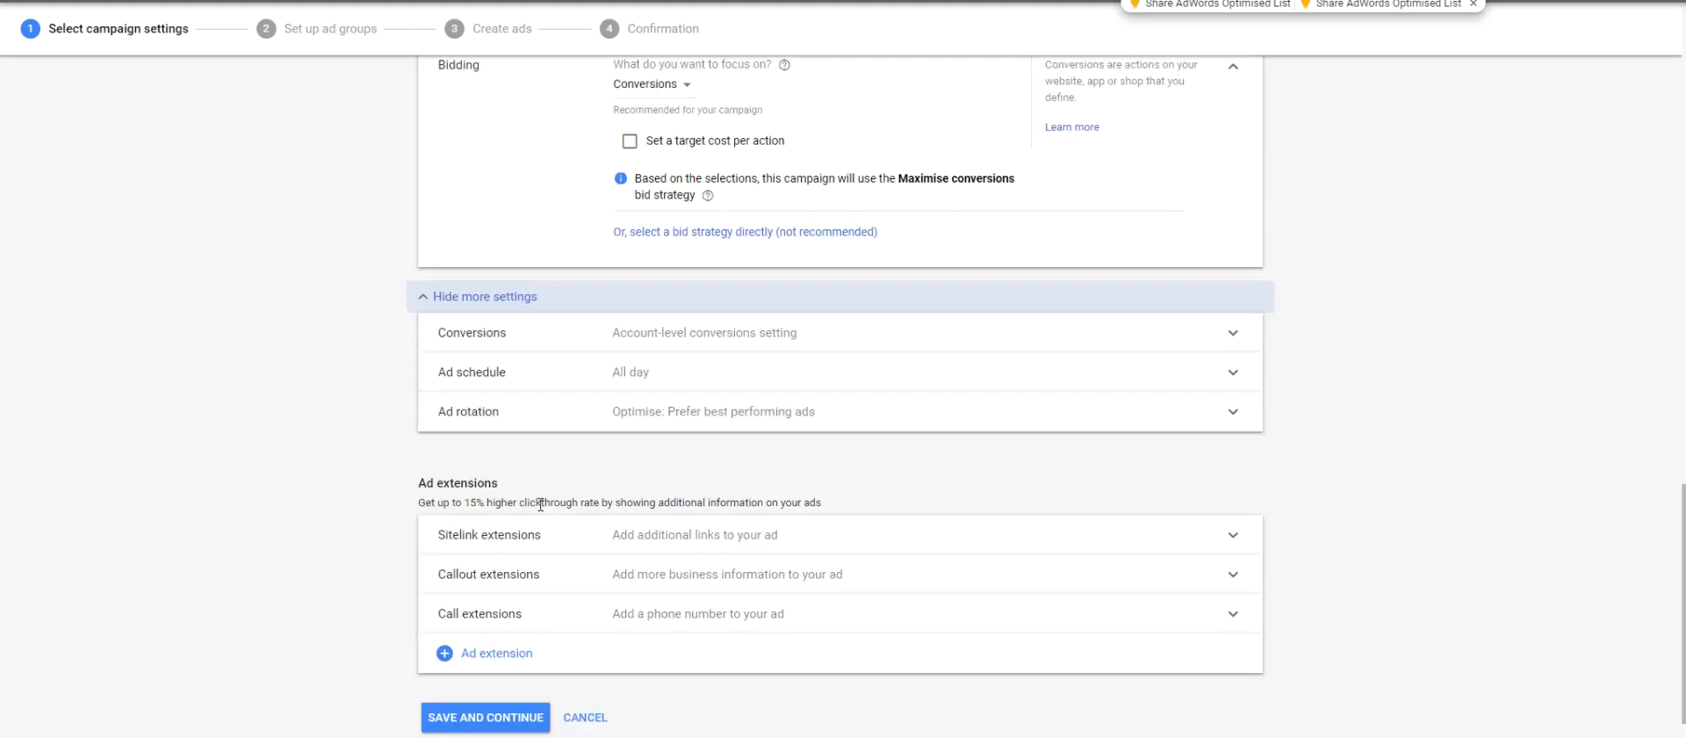
pyautogui.scroll(-1, 540, 504)
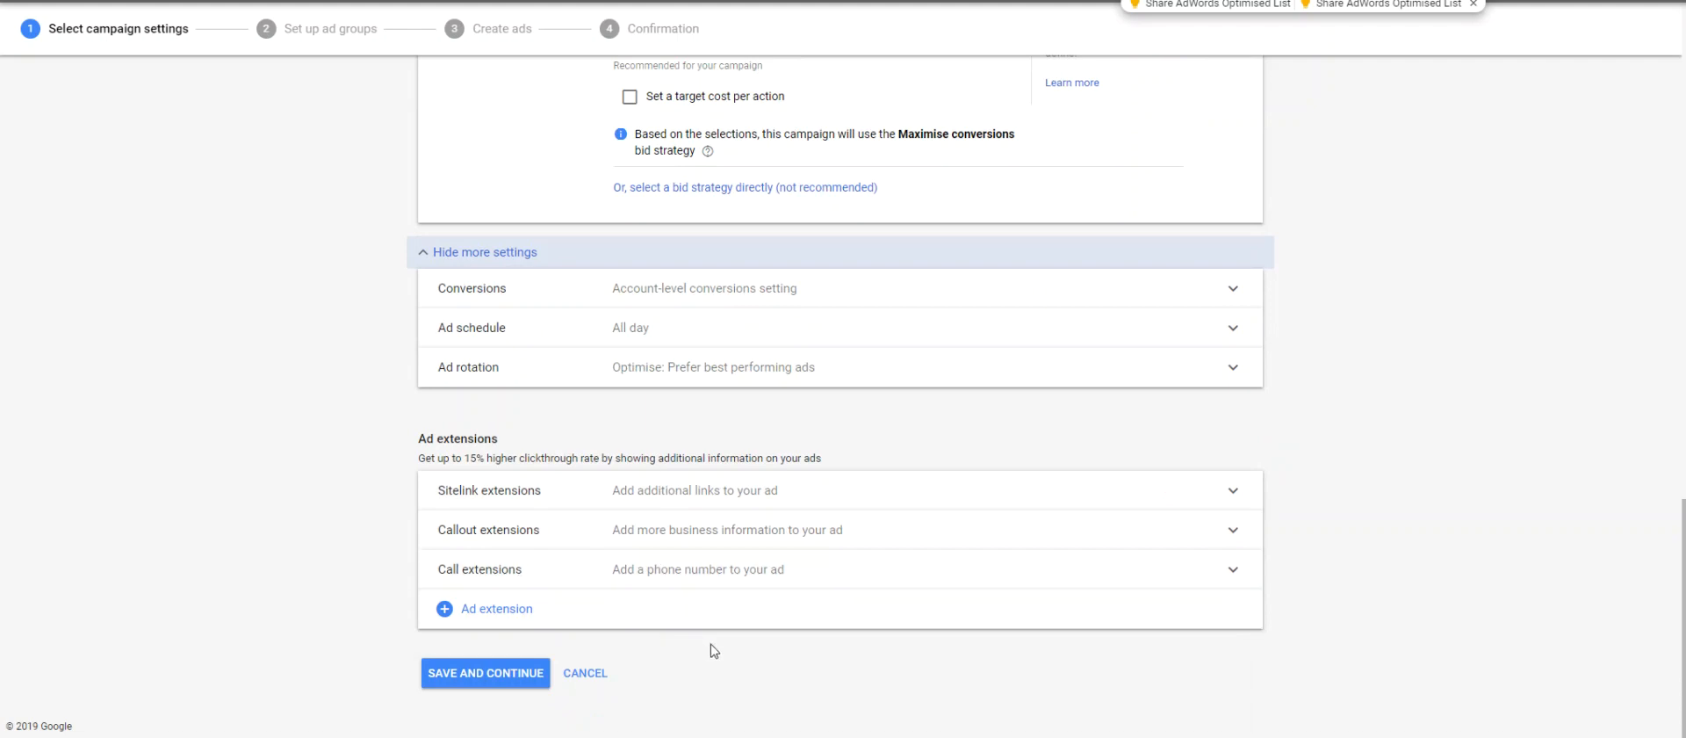
pyautogui.click(491, 682)
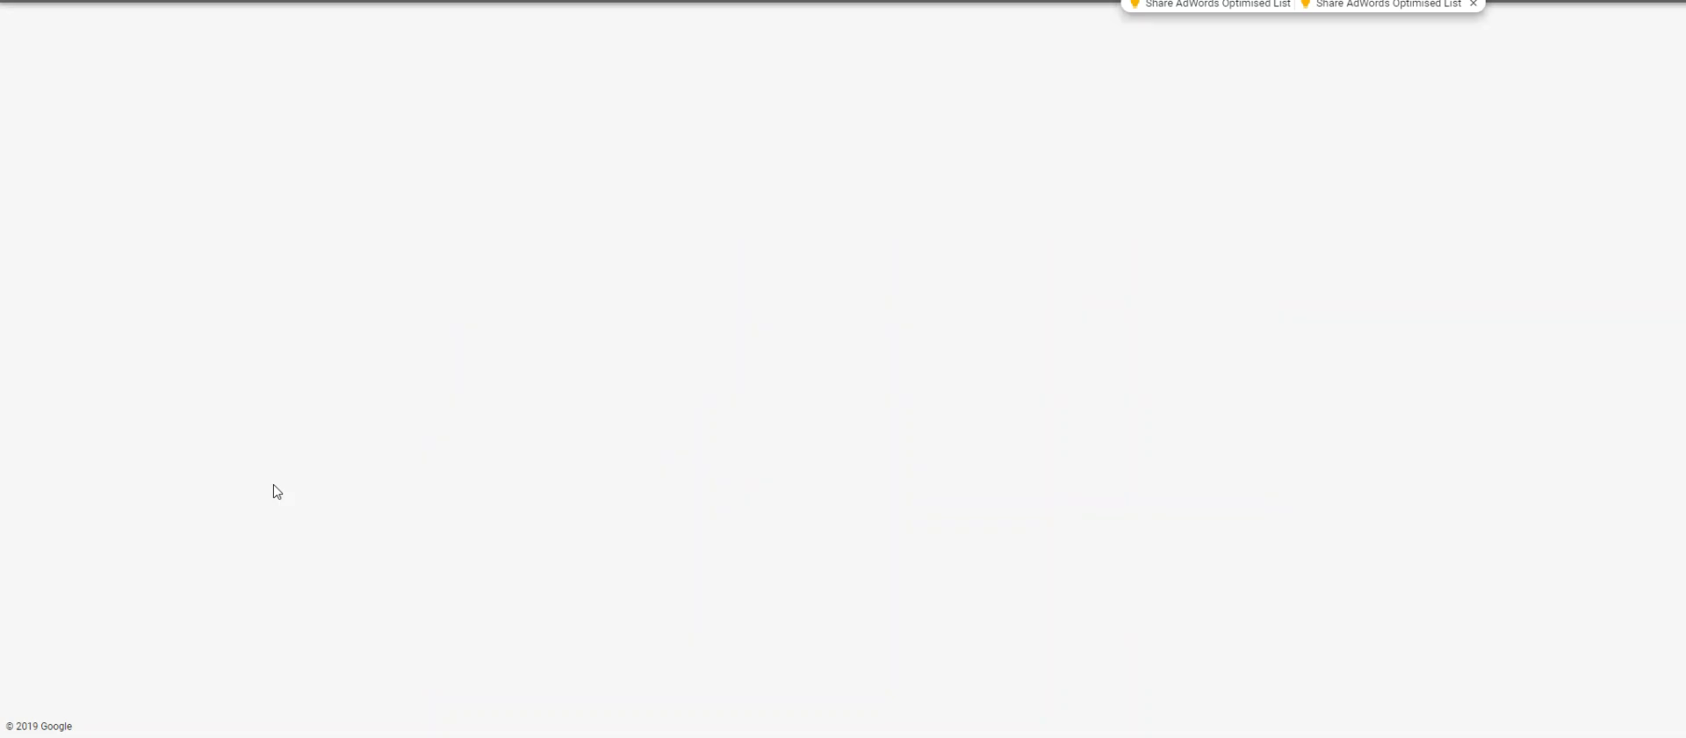
# Step: Rename the ad group as "ketone breath meter" using the copied search term
pyautogui.tripleClick(467, 207)
pyautogui.rightClick(467, 207)
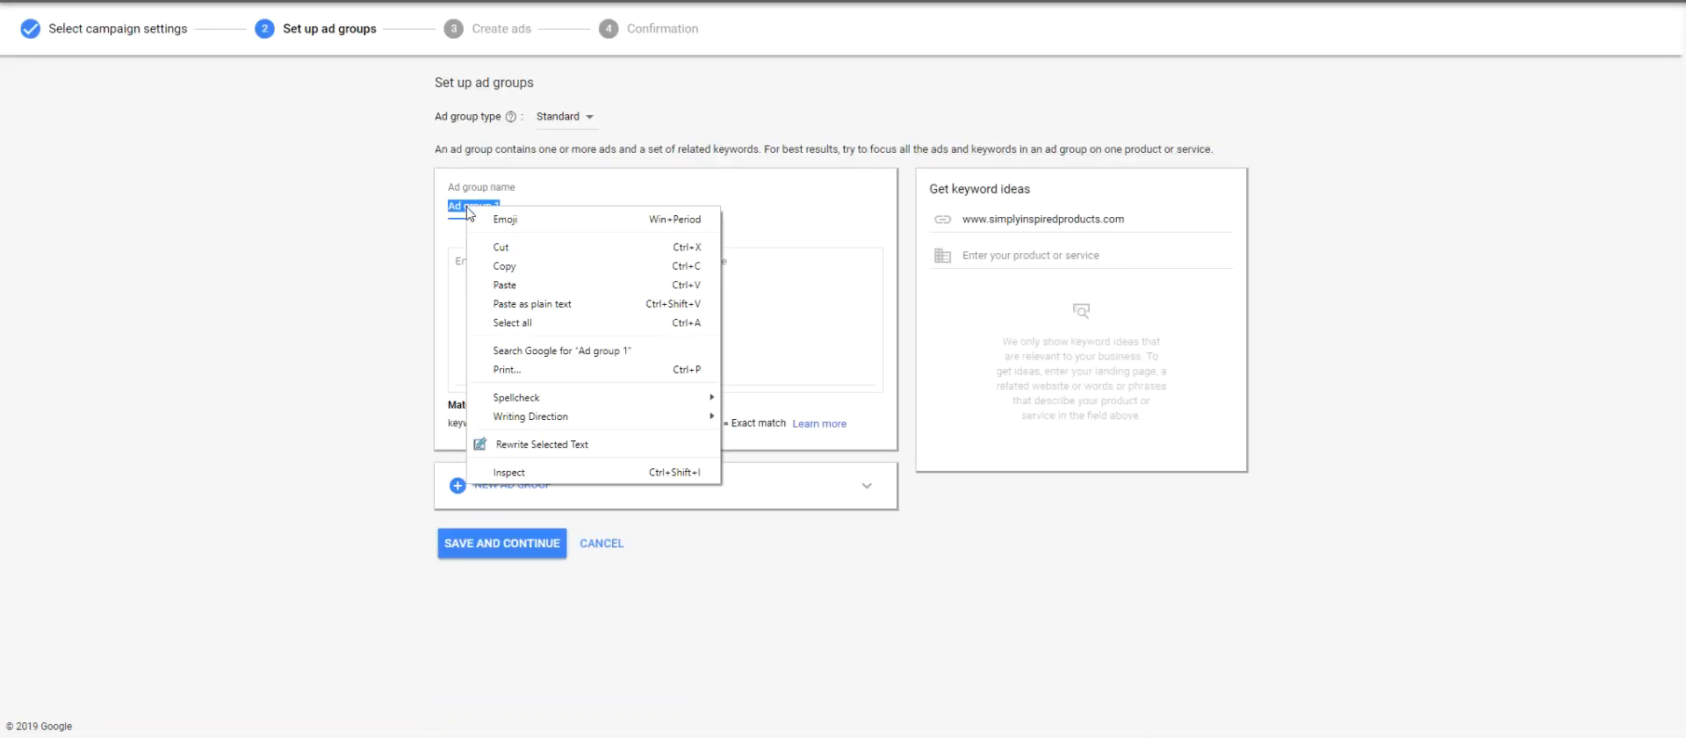
pyautogui.click(493, 282)
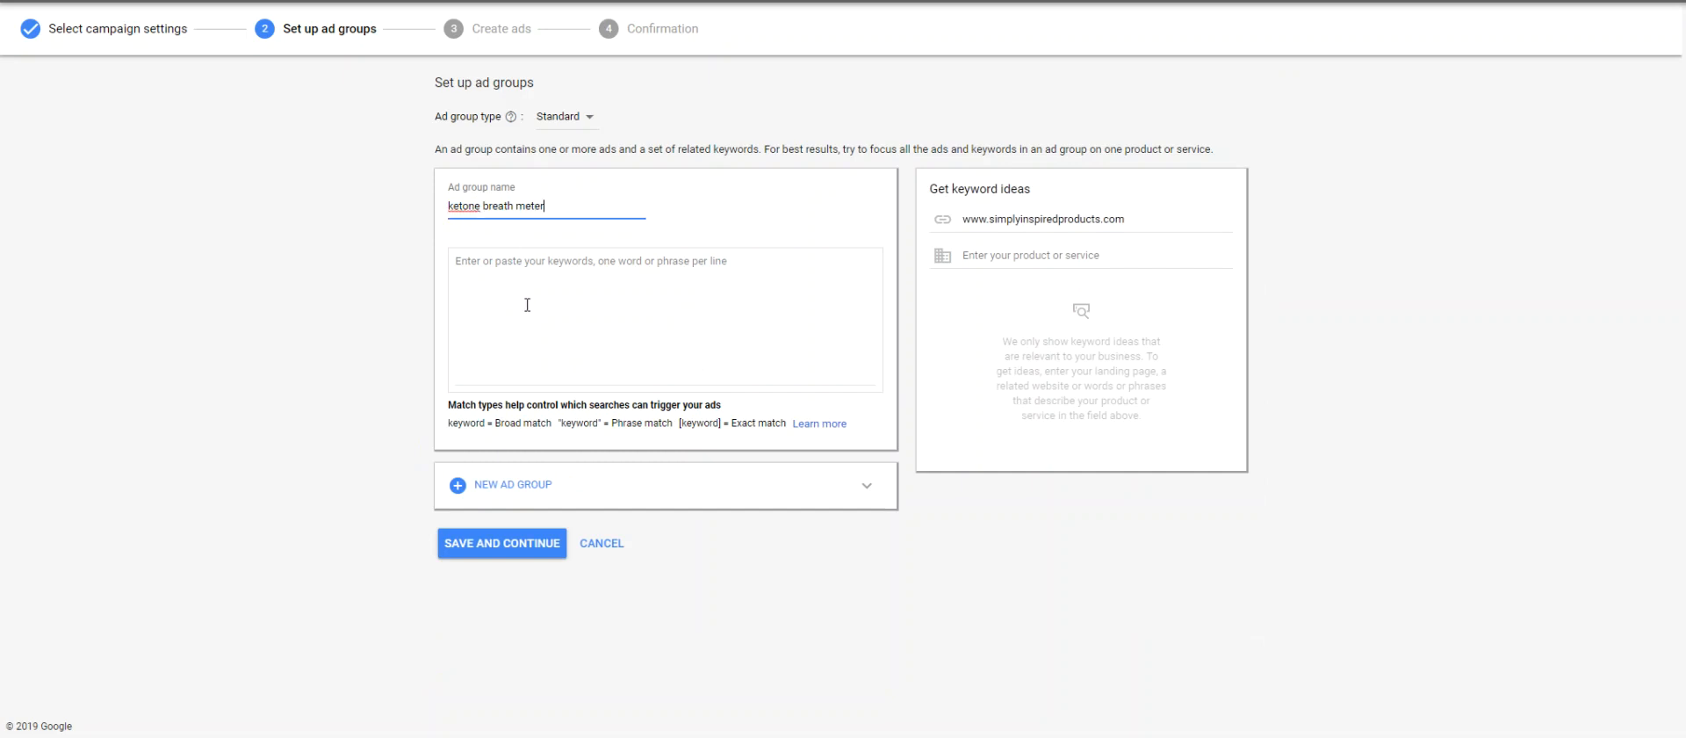
# Step: Add the copied search term to the ad group's keywords as the exact-match keyword [ketone breath meter]
pyautogui.click(496, 288)
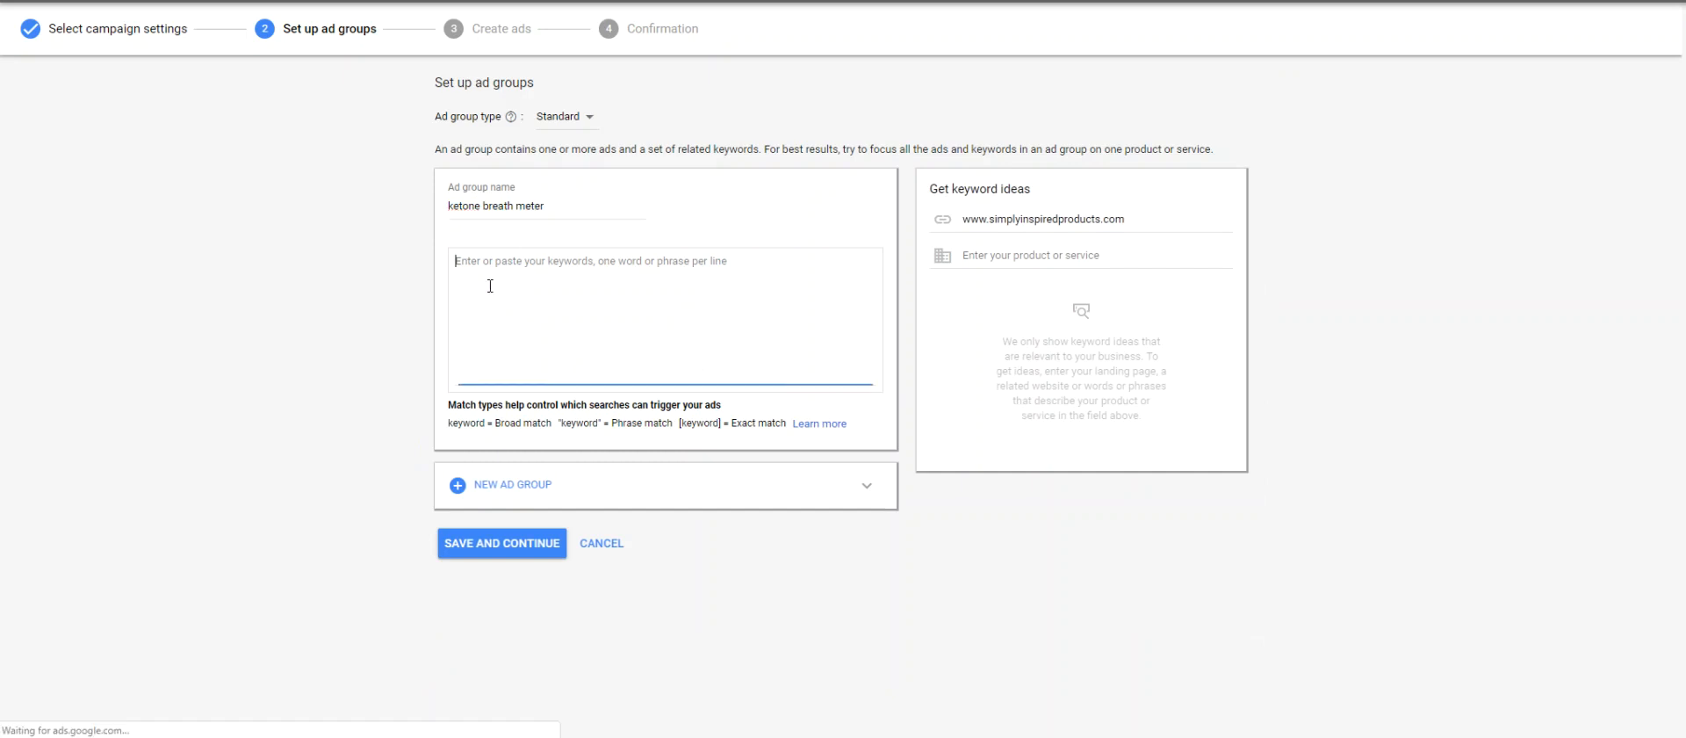
pyautogui.write('[')
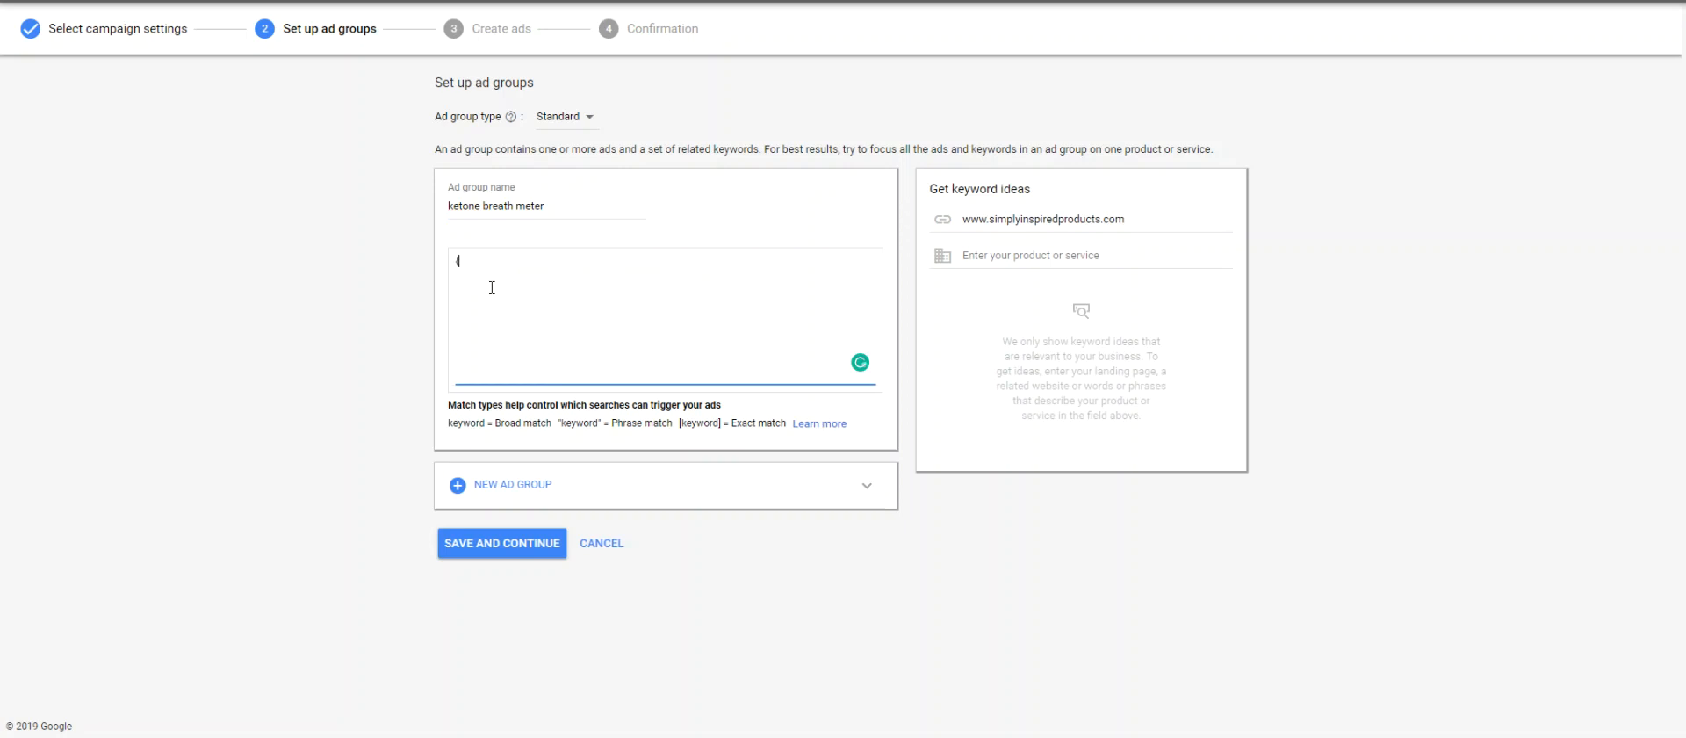
pyautogui.press('BackSpace')
pyautogui.write('[')
pyautogui.rightClick(481, 265)
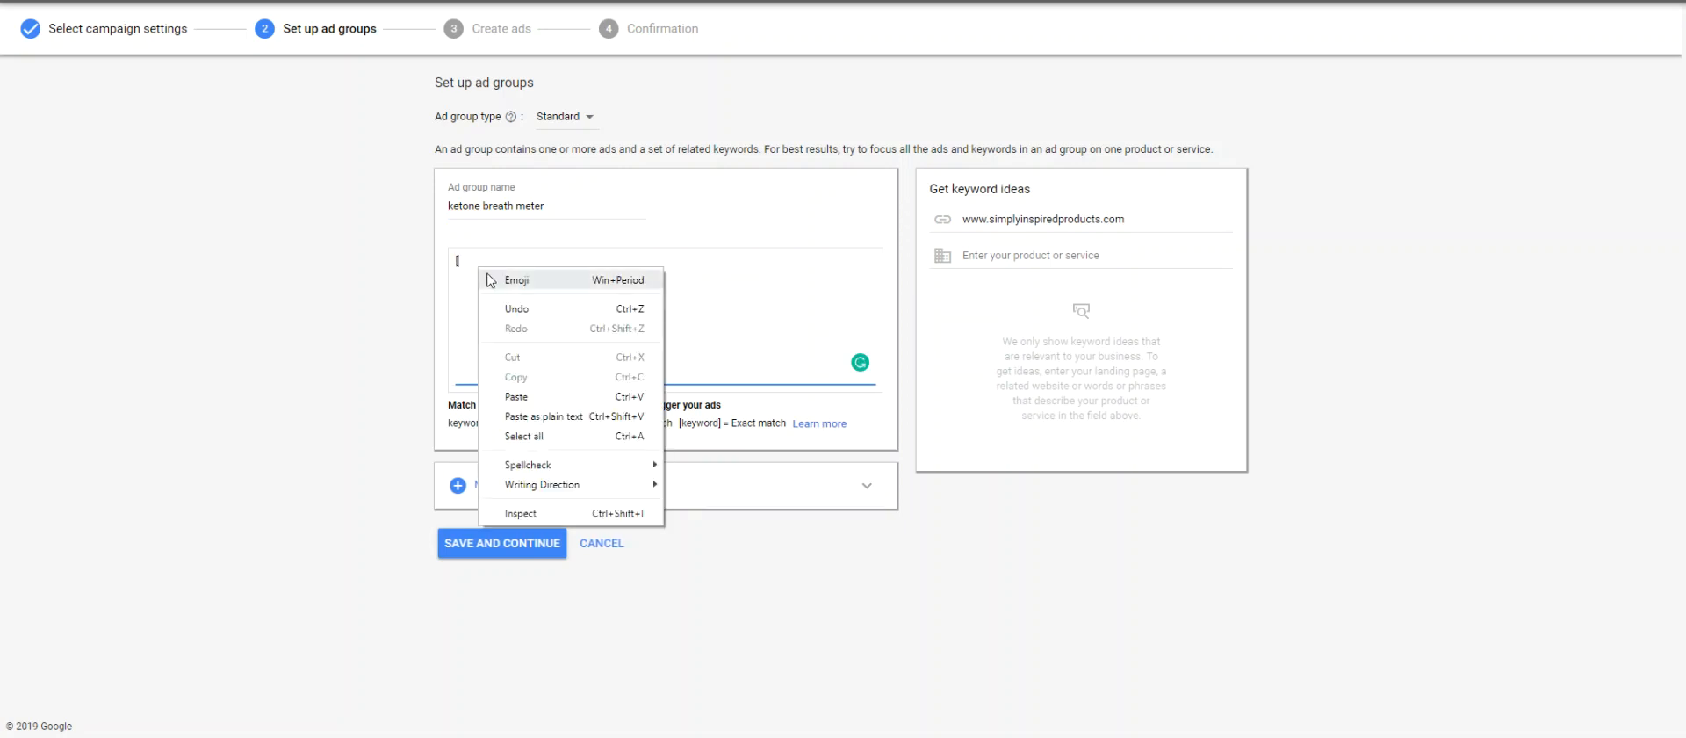
pyautogui.click(534, 393)
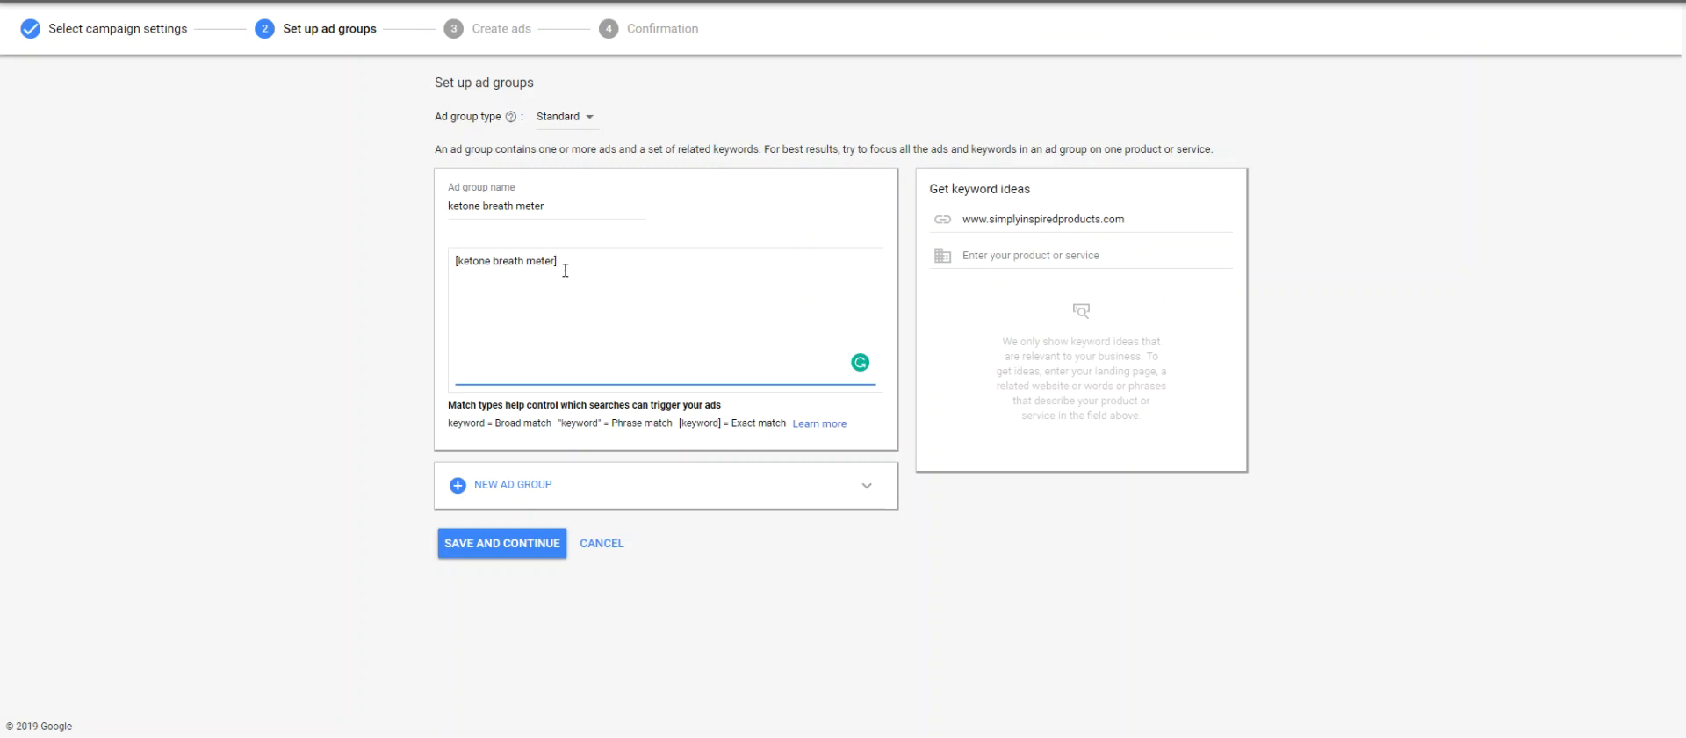
# Step: In a separate browser tab, open the search terms report for the Shopping campaigns
pyautogui.rightClick(874, 2)
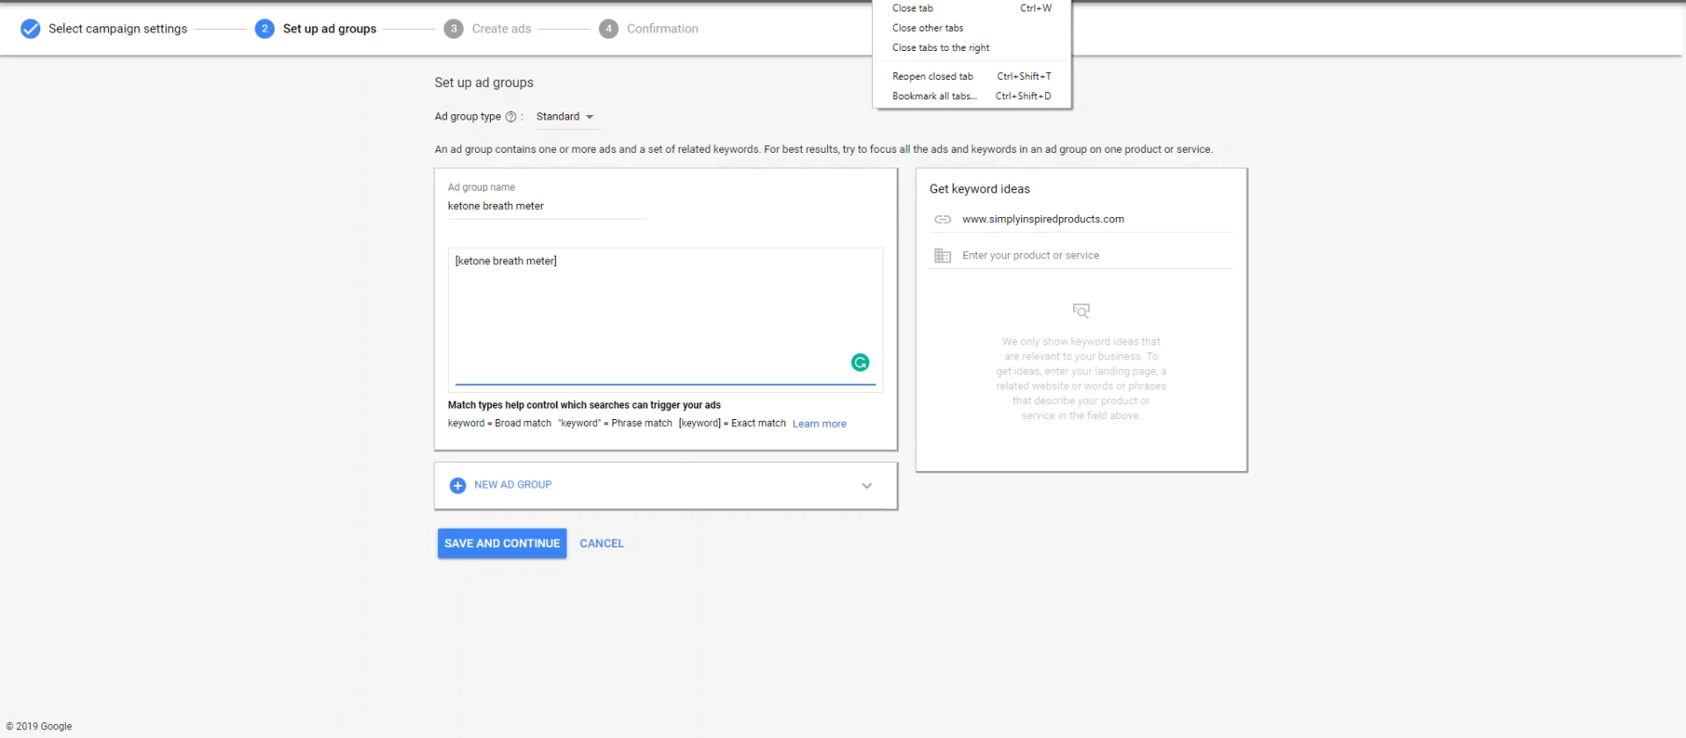
pyautogui.click(912, 8)
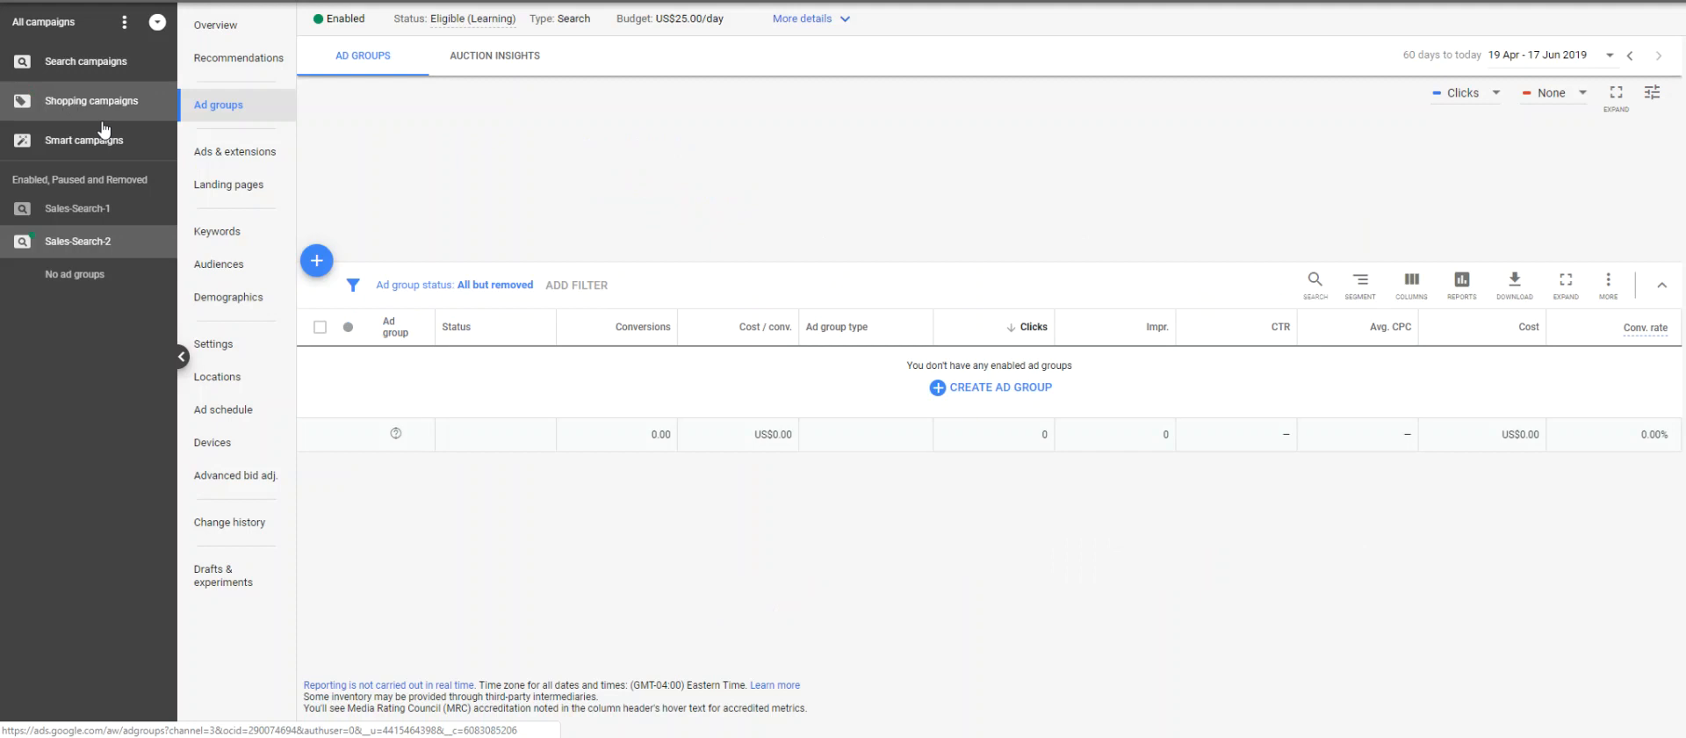
pyautogui.click(216, 233)
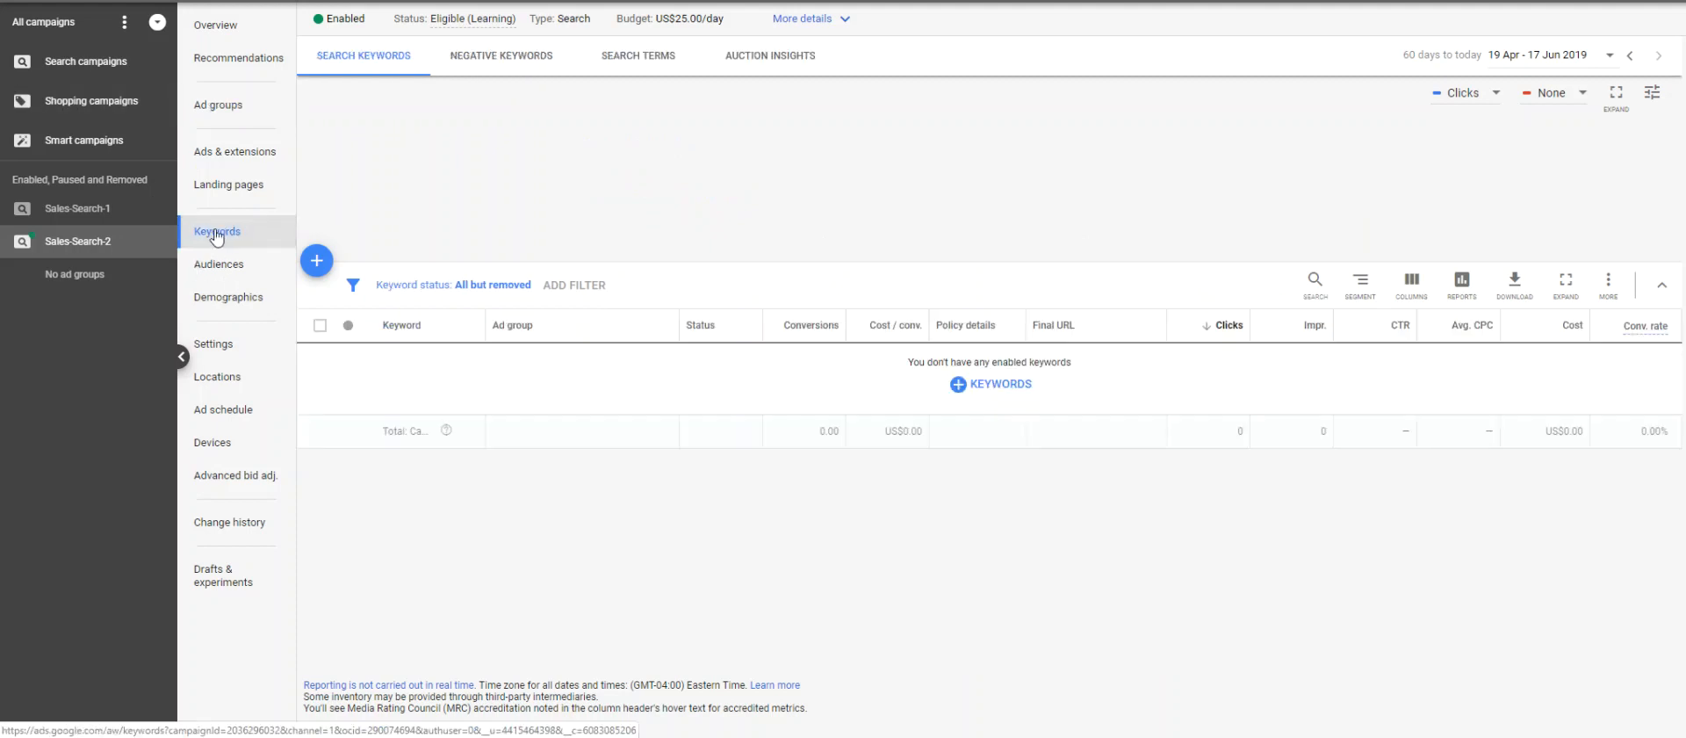
pyautogui.click(96, 103)
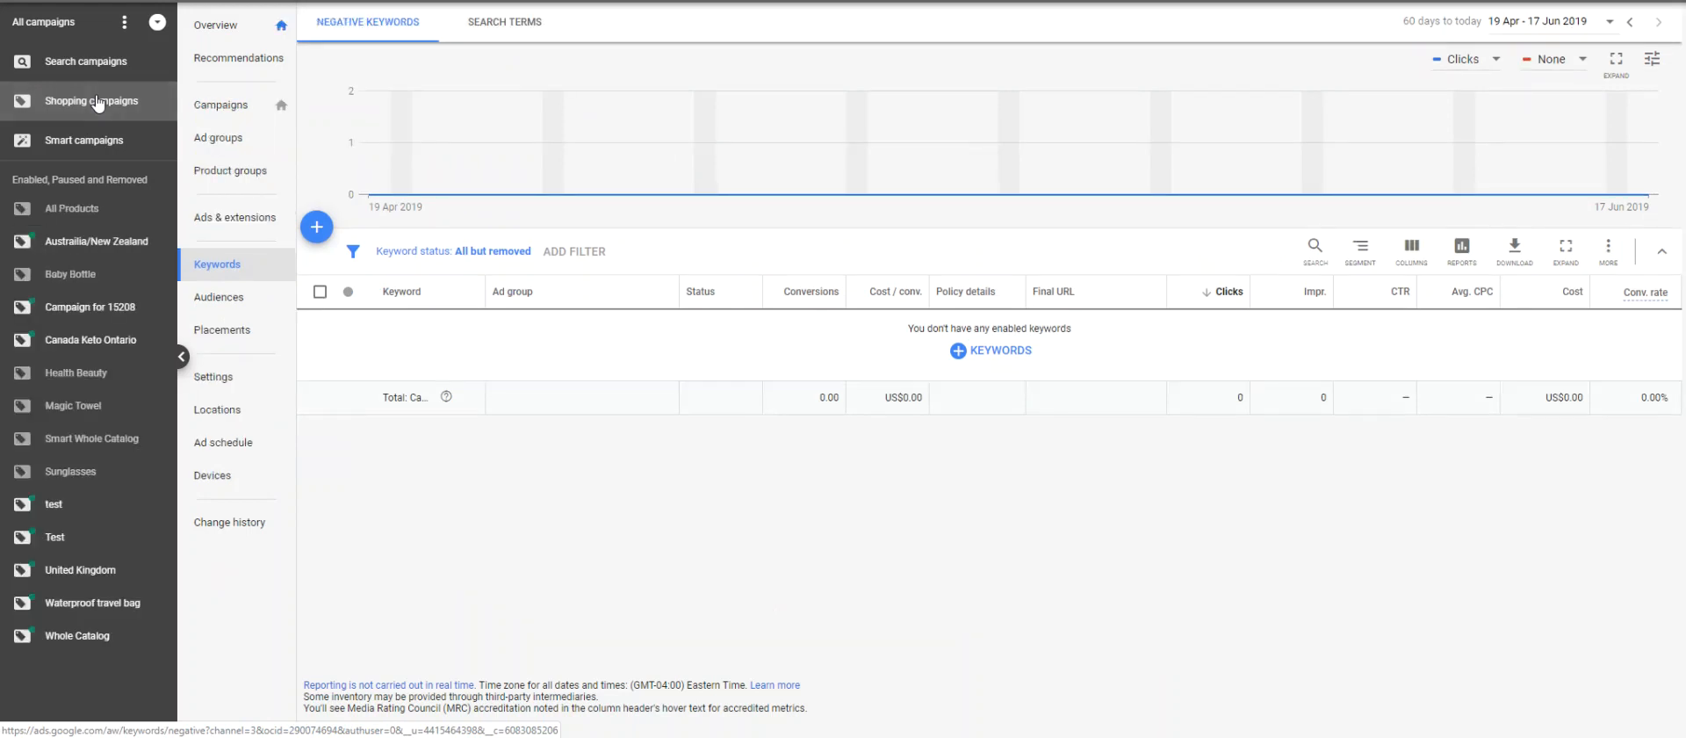
pyautogui.click(498, 28)
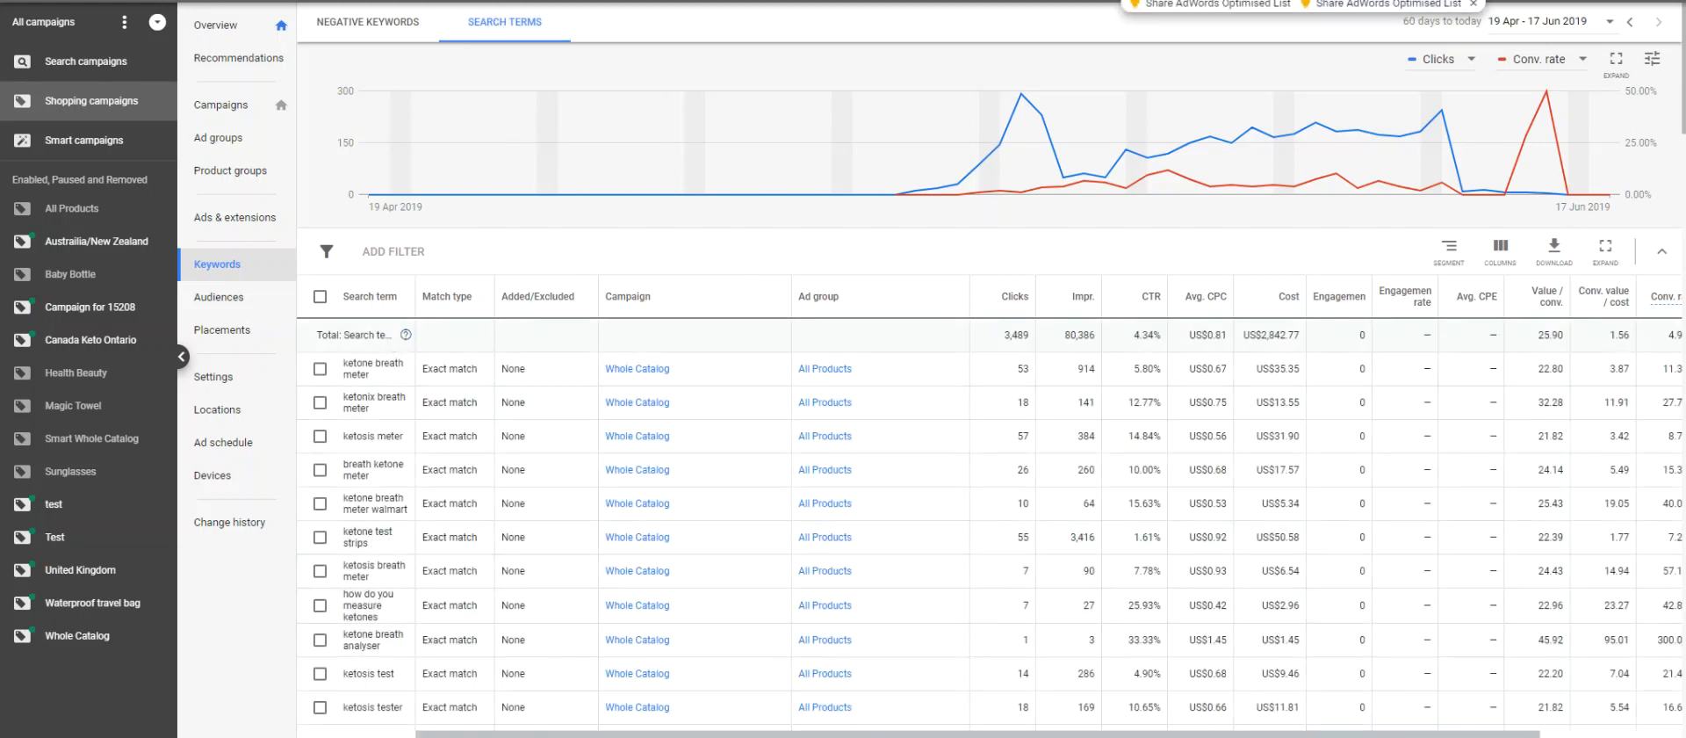
# Step: Copy the search term "ketonix breath meter" from the Shopping search terms report
pyautogui.moveTo(1108, 734); pyautogui.dragTo(975, 733)
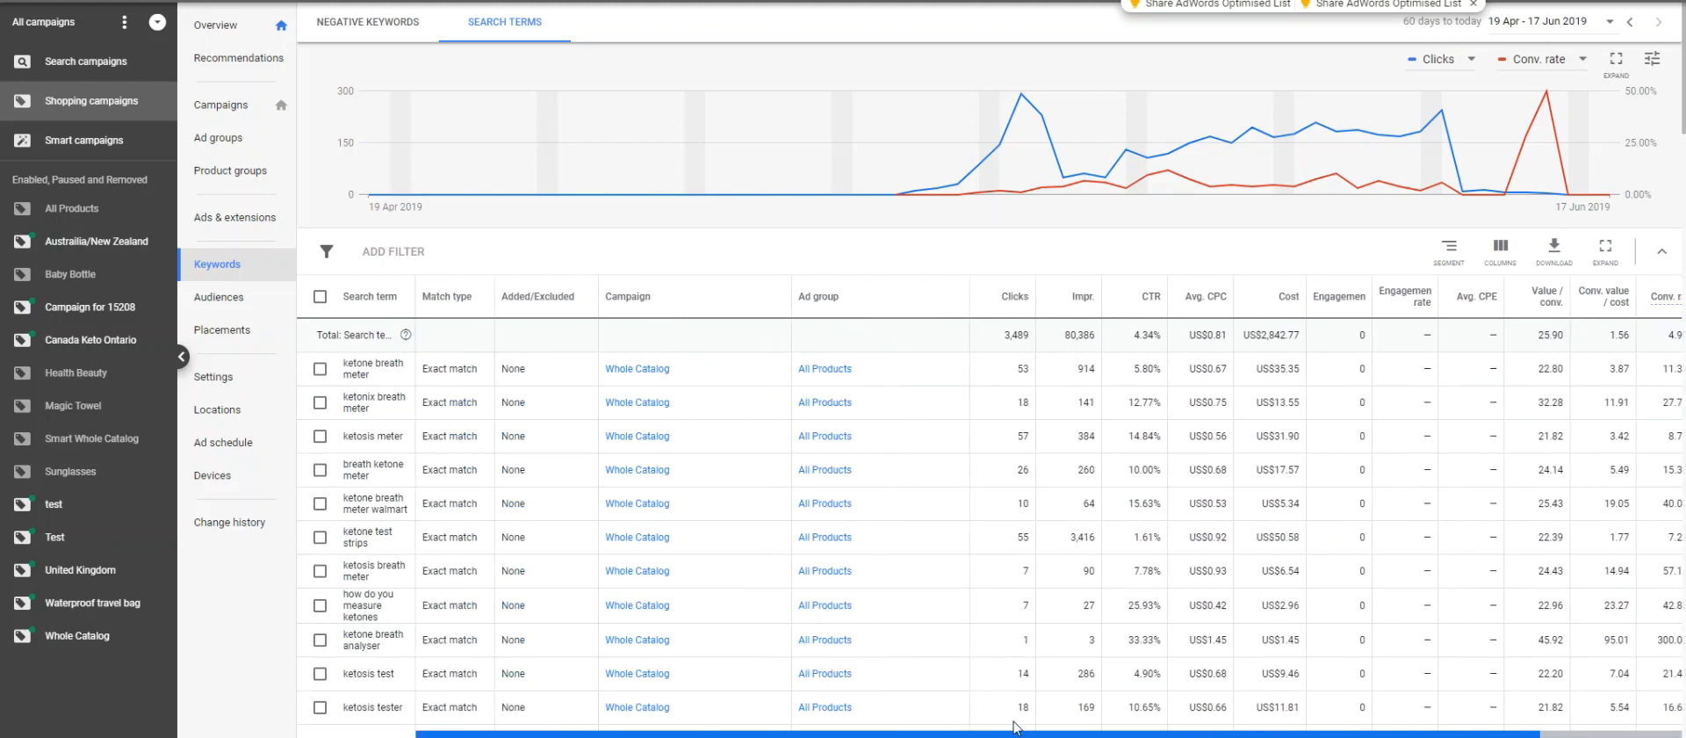
pyautogui.tripleClick(369, 408)
pyautogui.rightClick(360, 409)
pyautogui.click(383, 411)
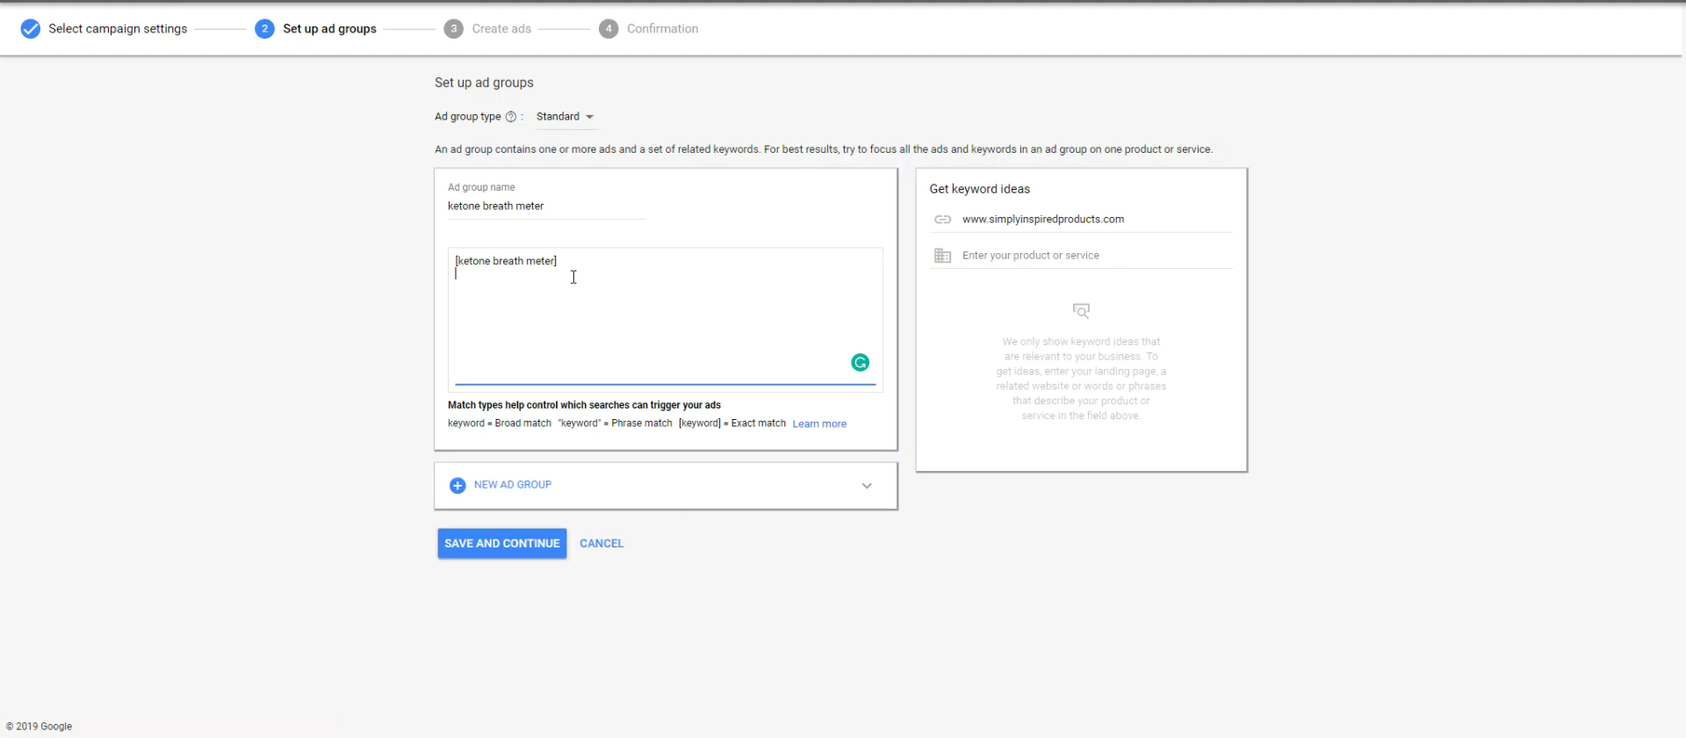
# Step: Add [ketonix breath meter] as a second exact-match keyword in the ad group and save to continue to the ads
pyautogui.write('[')
pyautogui.rightClick(475, 272)
pyautogui.click(527, 400)
pyautogui.click(489, 547)
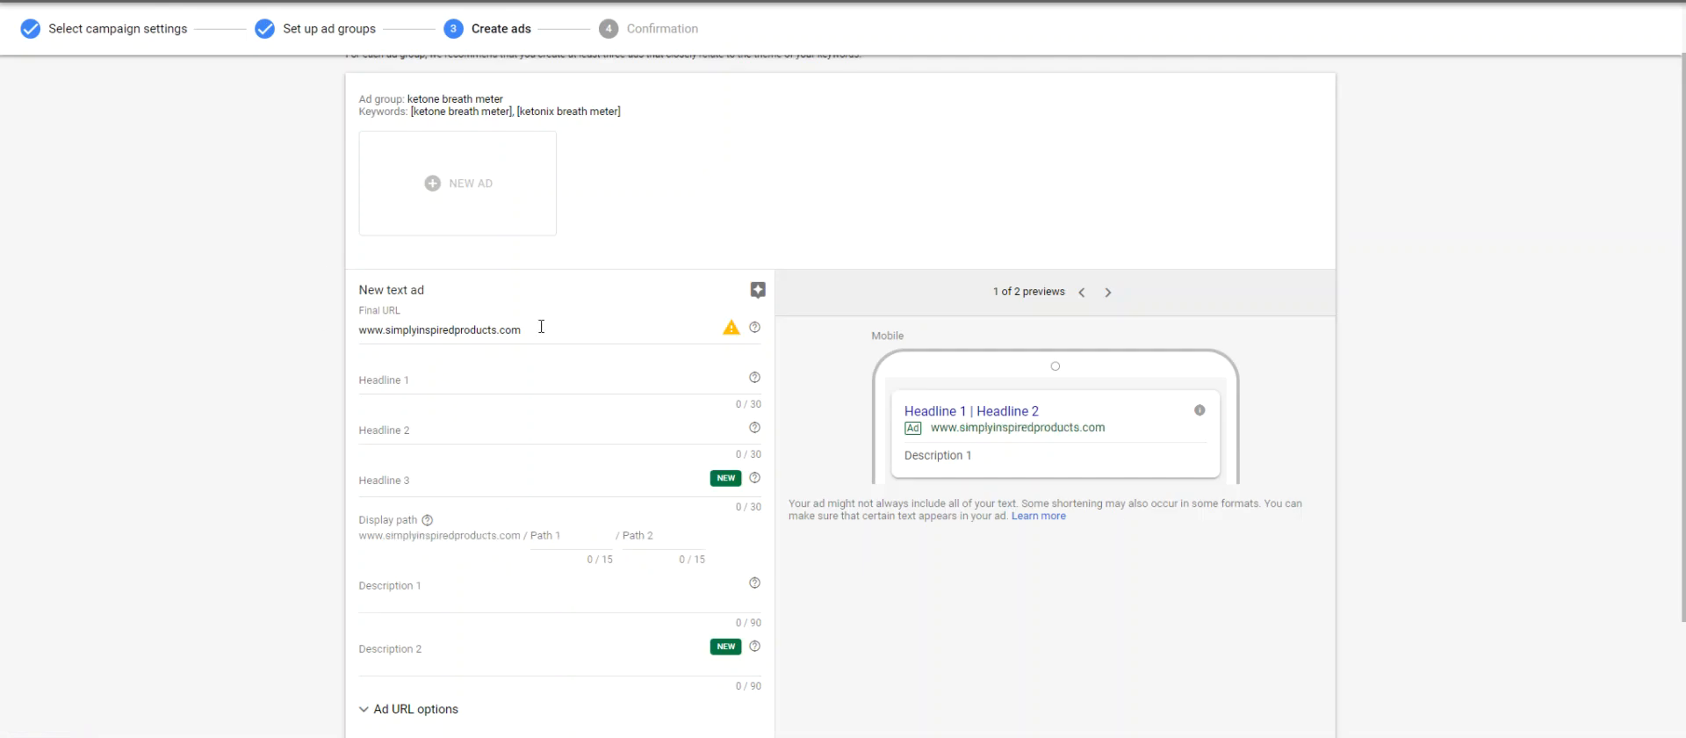
# Step: Set the new text ad's Headline 1 to "Ketone Breath Meter" and Headline 2 to "50% Off Today Only"
pyautogui.click(422, 381)
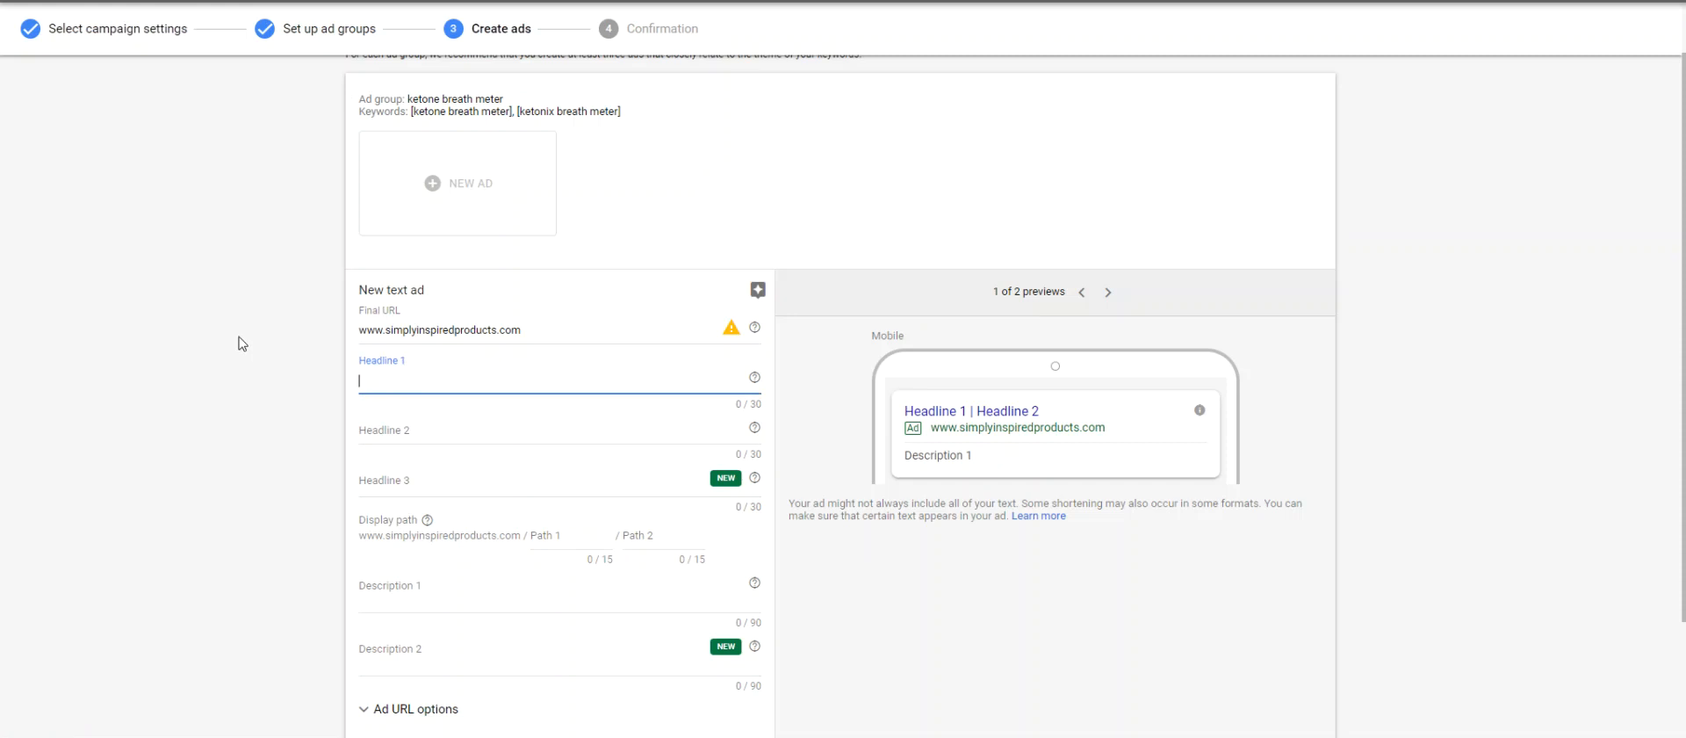
pyautogui.write('Ketone')
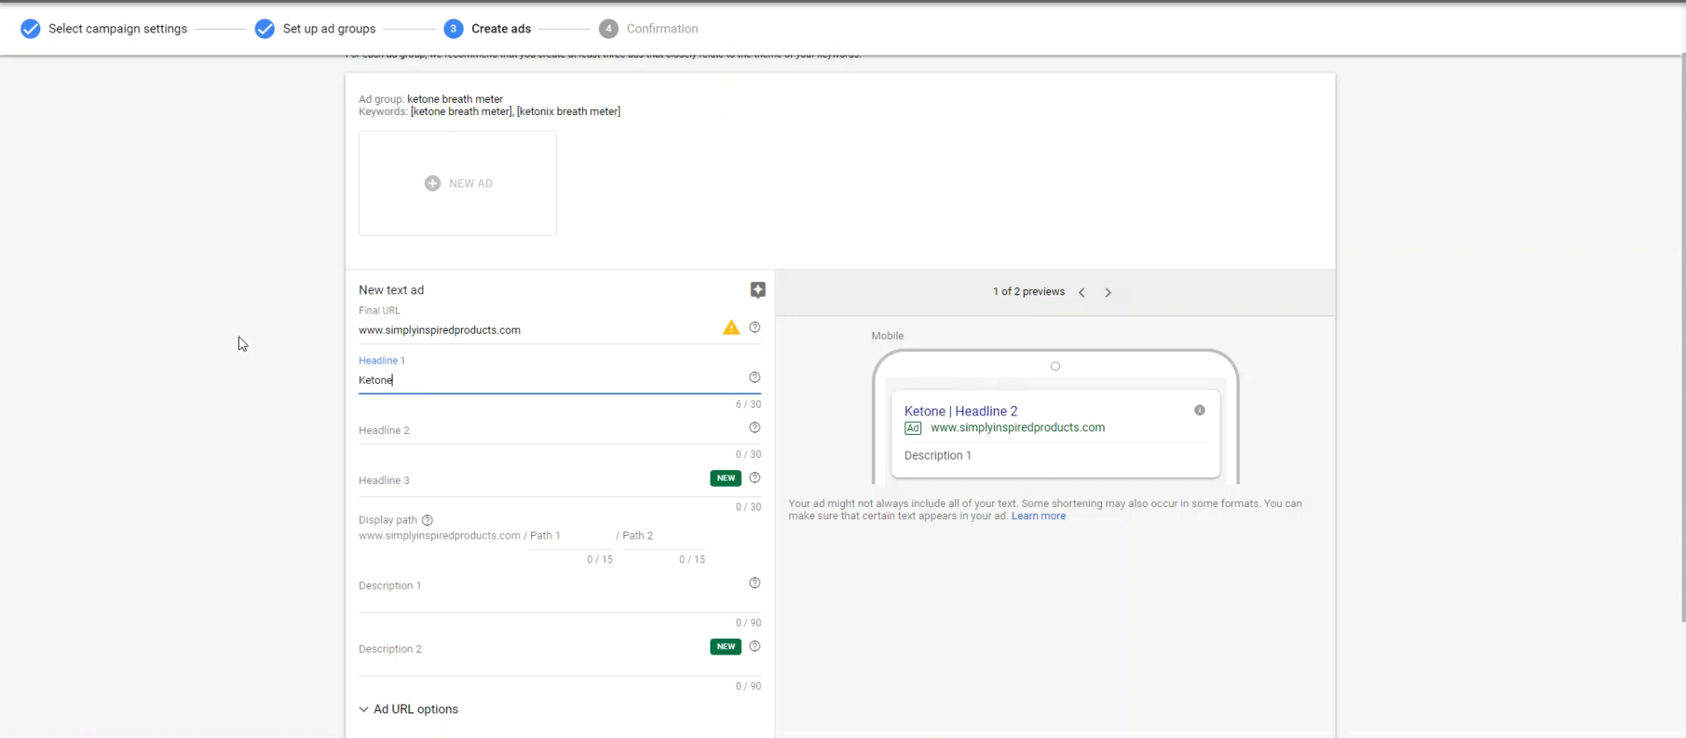
pyautogui.write(' Breath Meter')
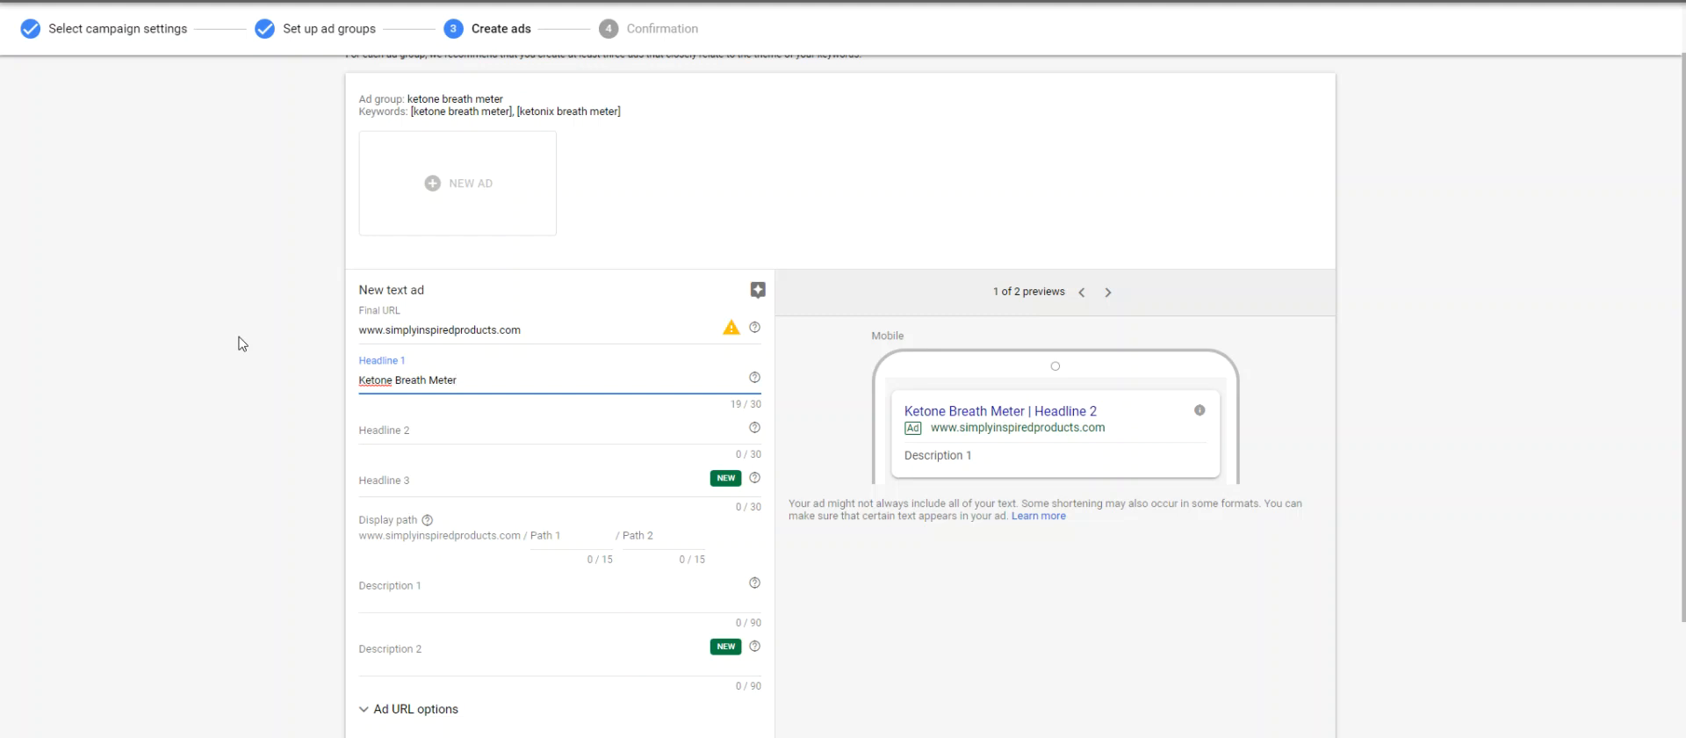
pyautogui.click(387, 425)
pyautogui.write('50% Off')
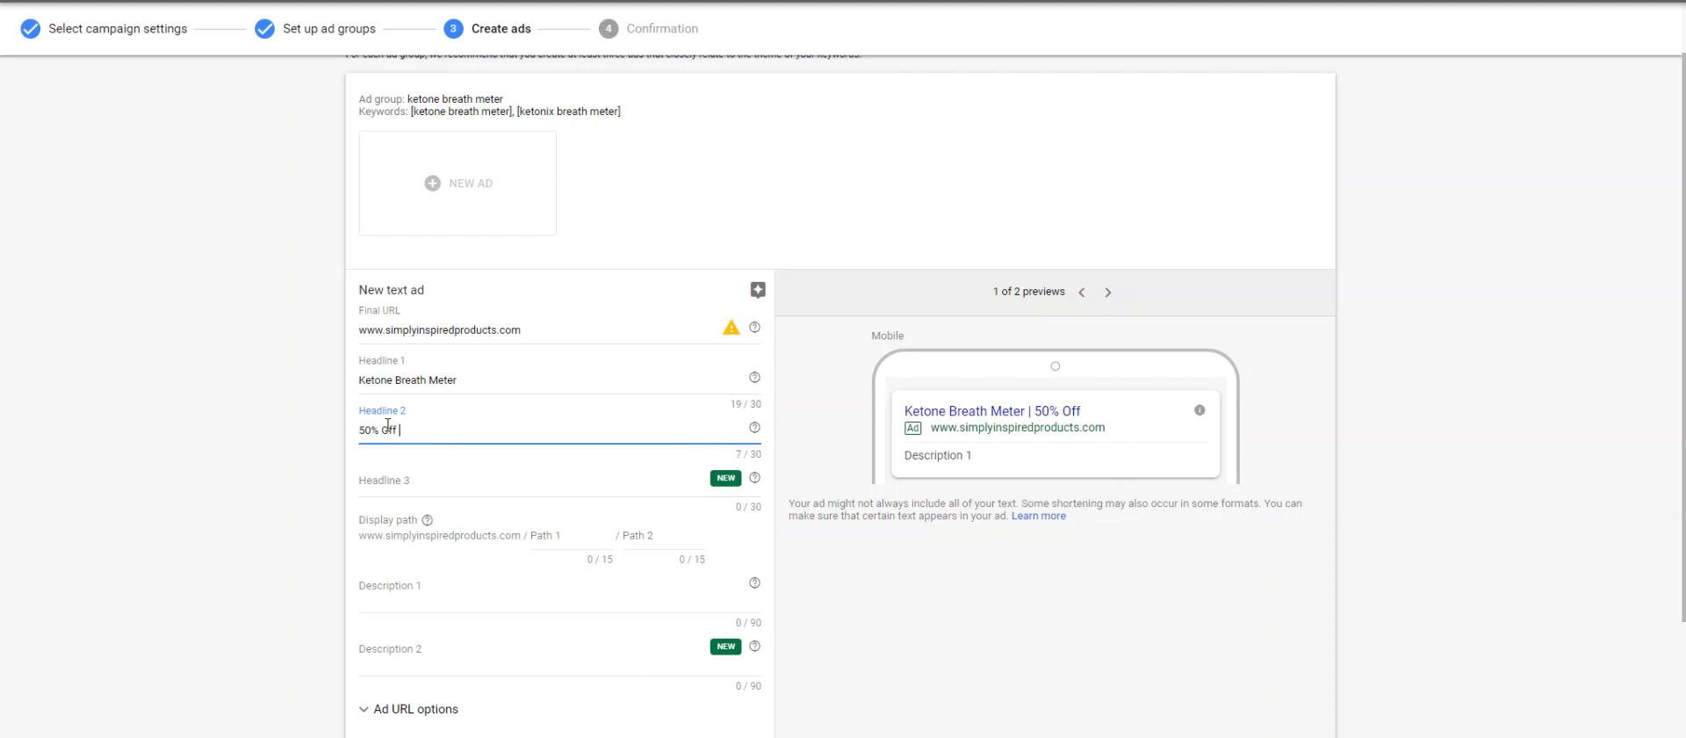
pyautogui.write(' Today Only')
# Step: Set the text ad's Headline 3 to "Free Shipping"
pyautogui.click(389, 484)
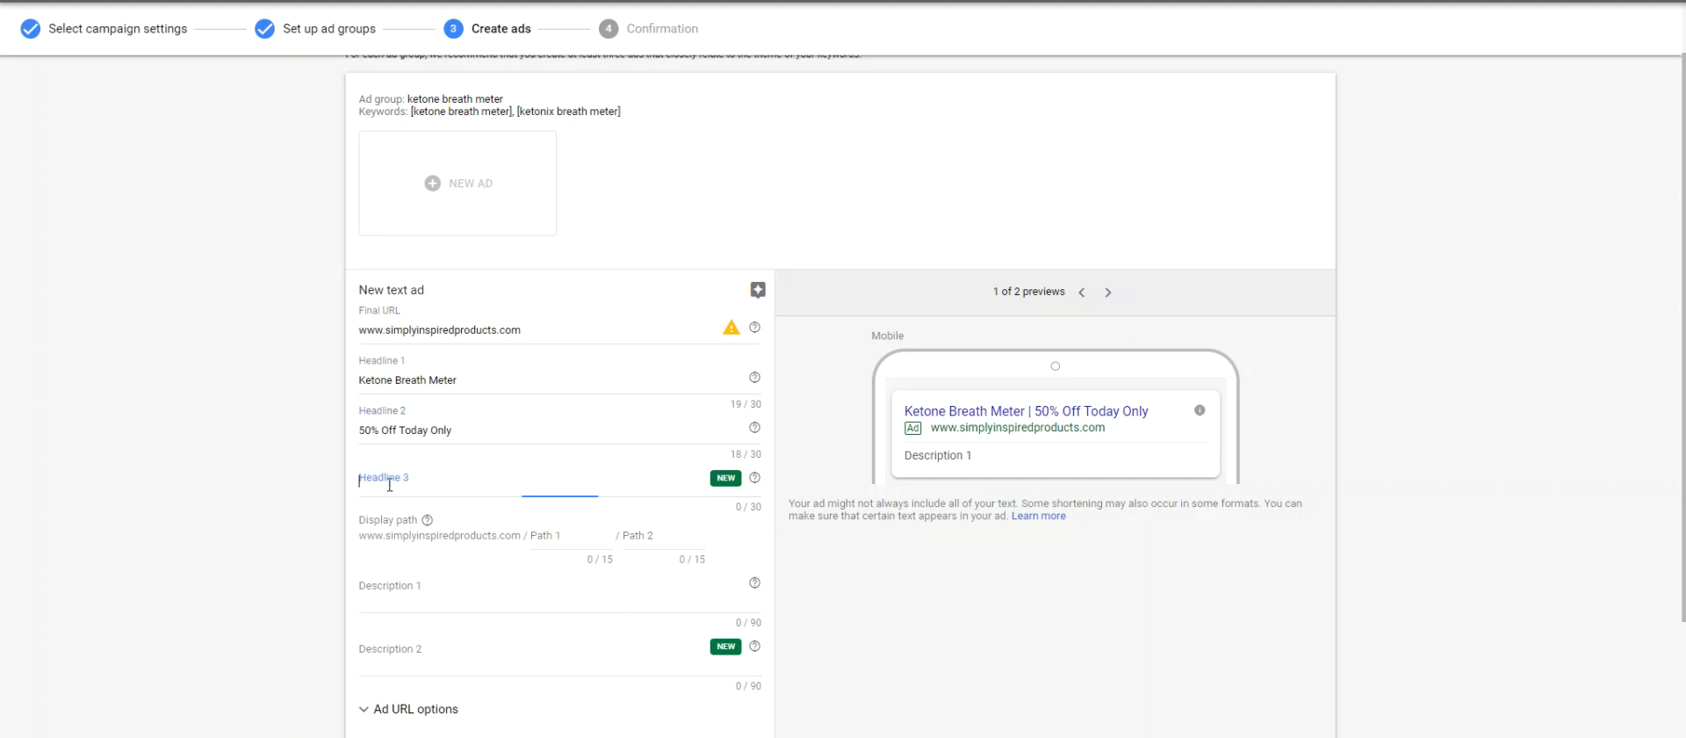
pyautogui.write('Free')
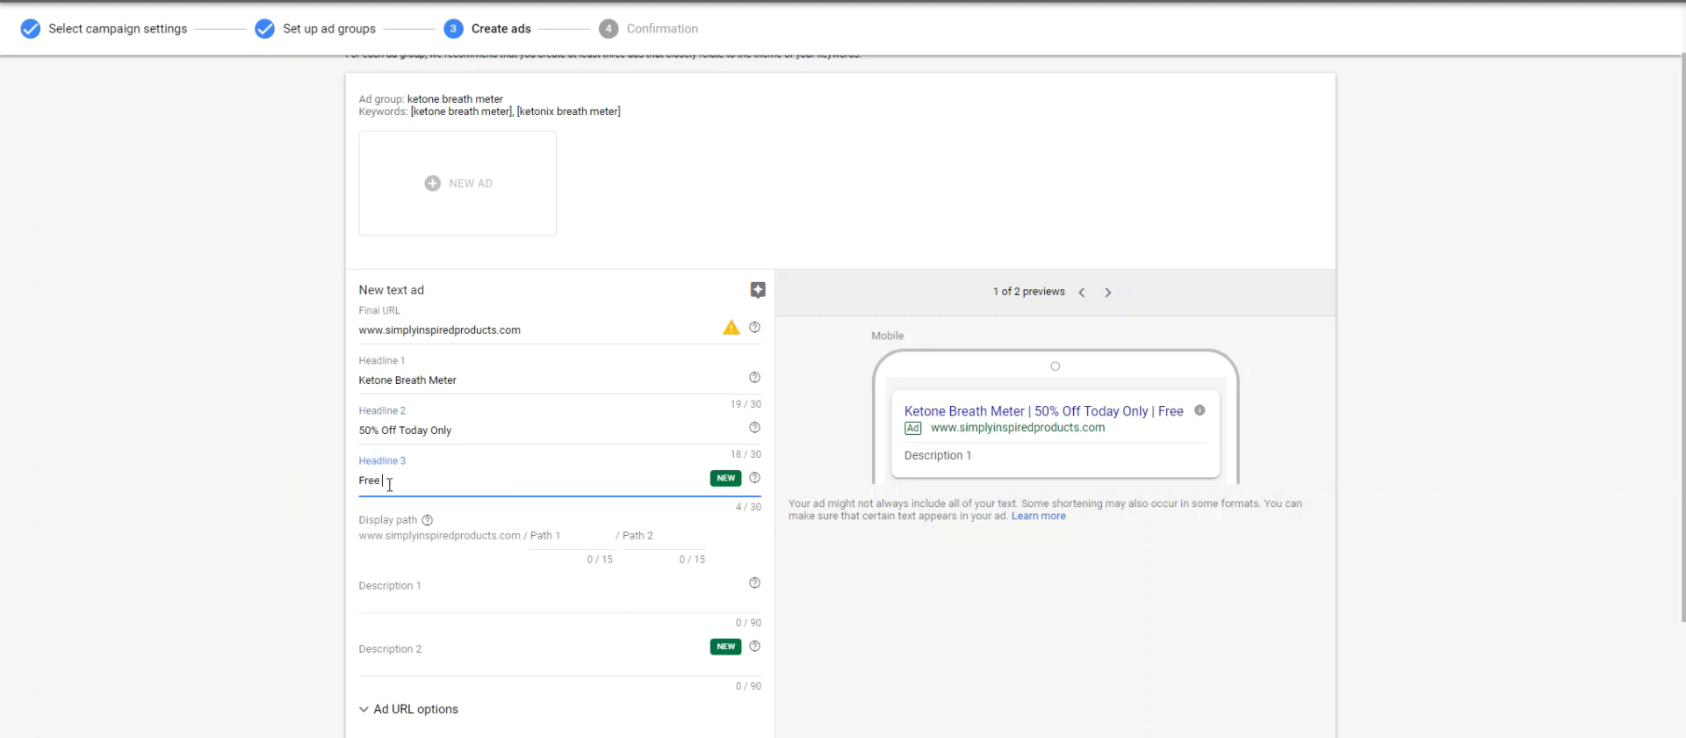
pyautogui.write(' Shipping')
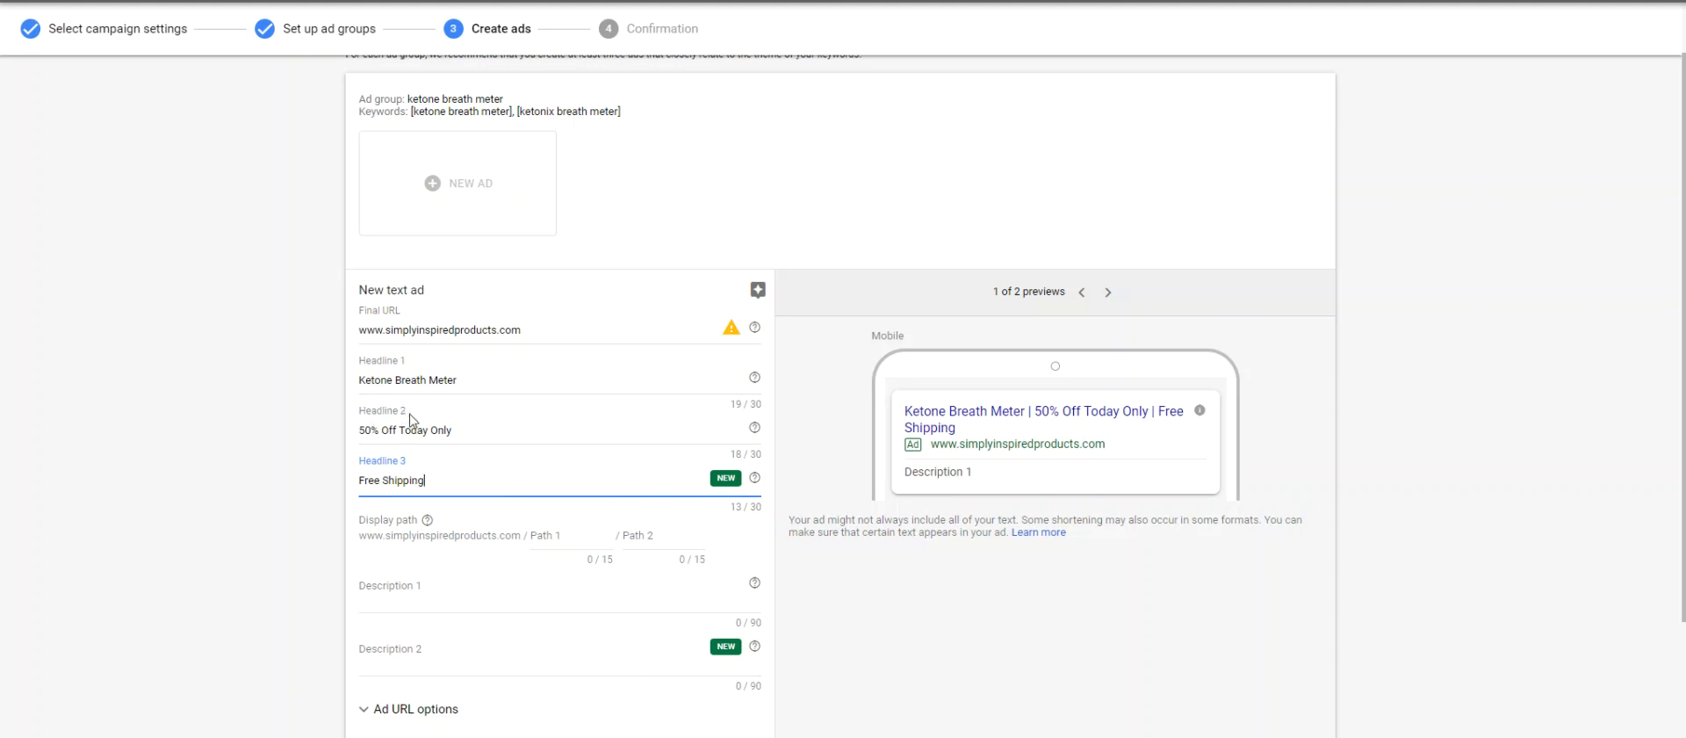
# Step: Try to save the text ad with its descriptions left blank
pyautogui.scroll(-2, 270, 492)
pyautogui.click(372, 443)
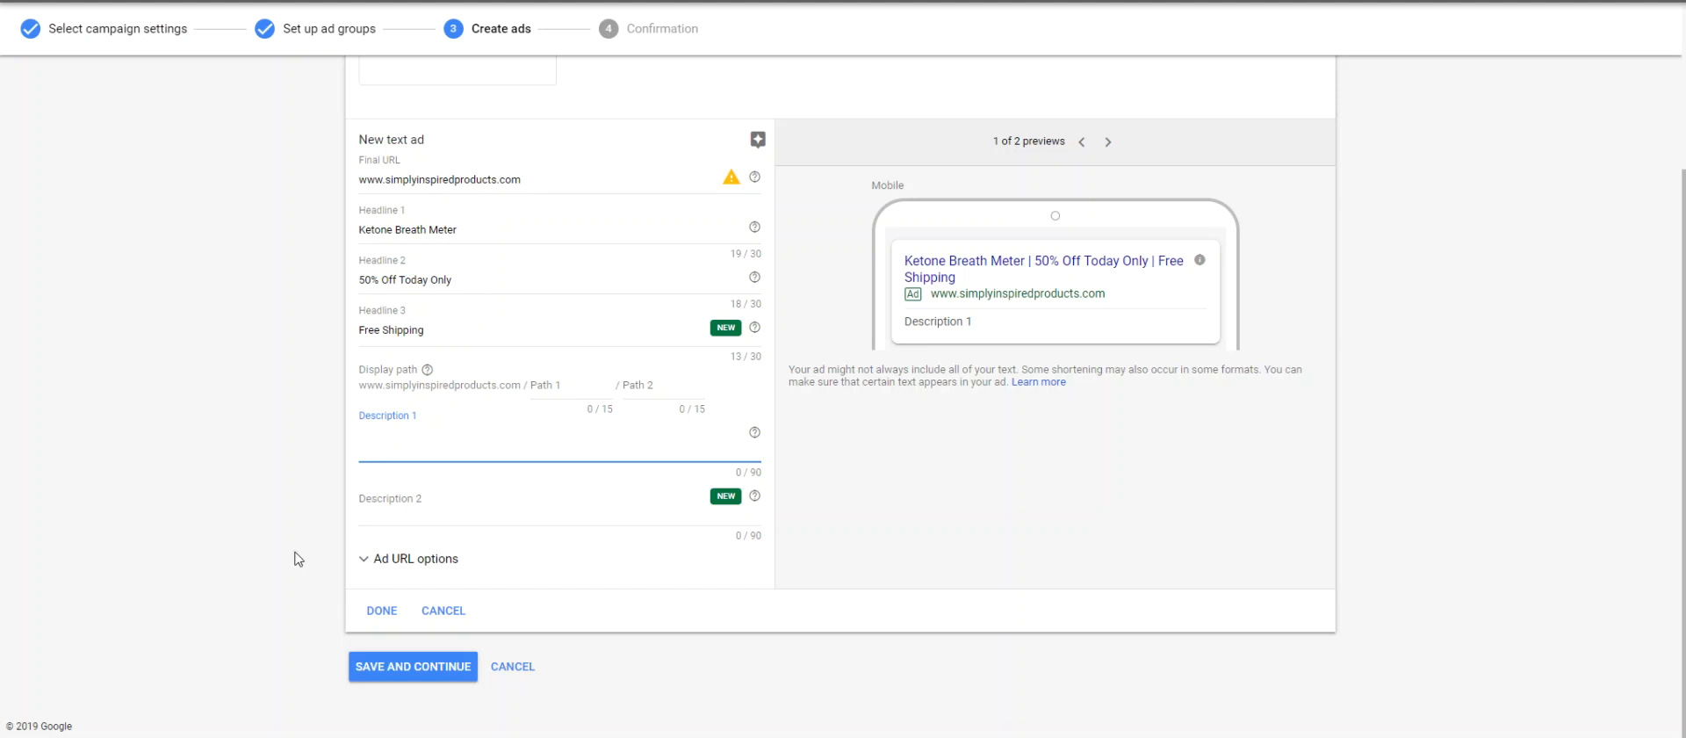
pyautogui.click(391, 676)
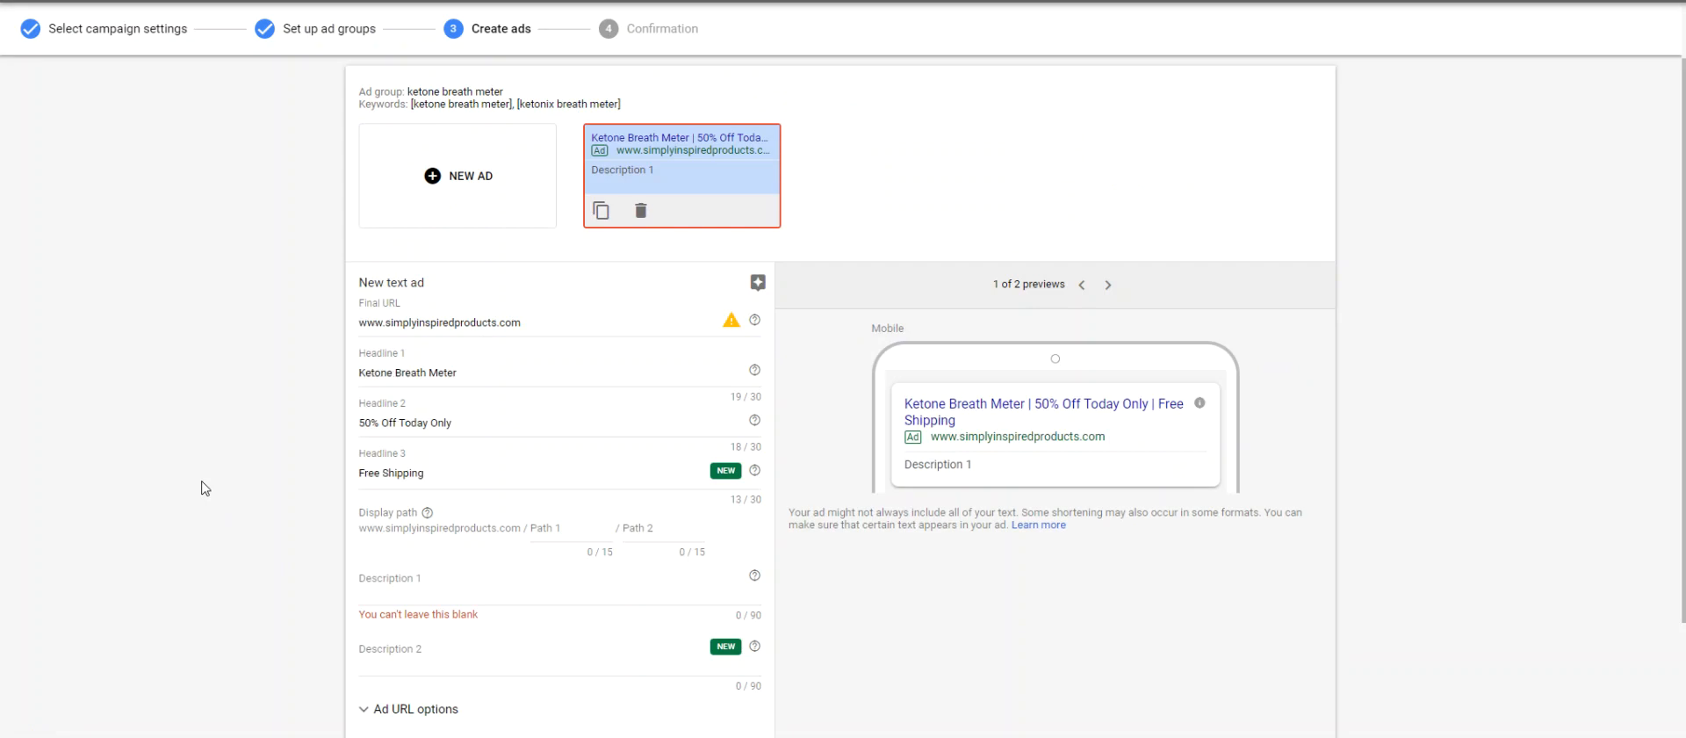
pyautogui.click(387, 593)
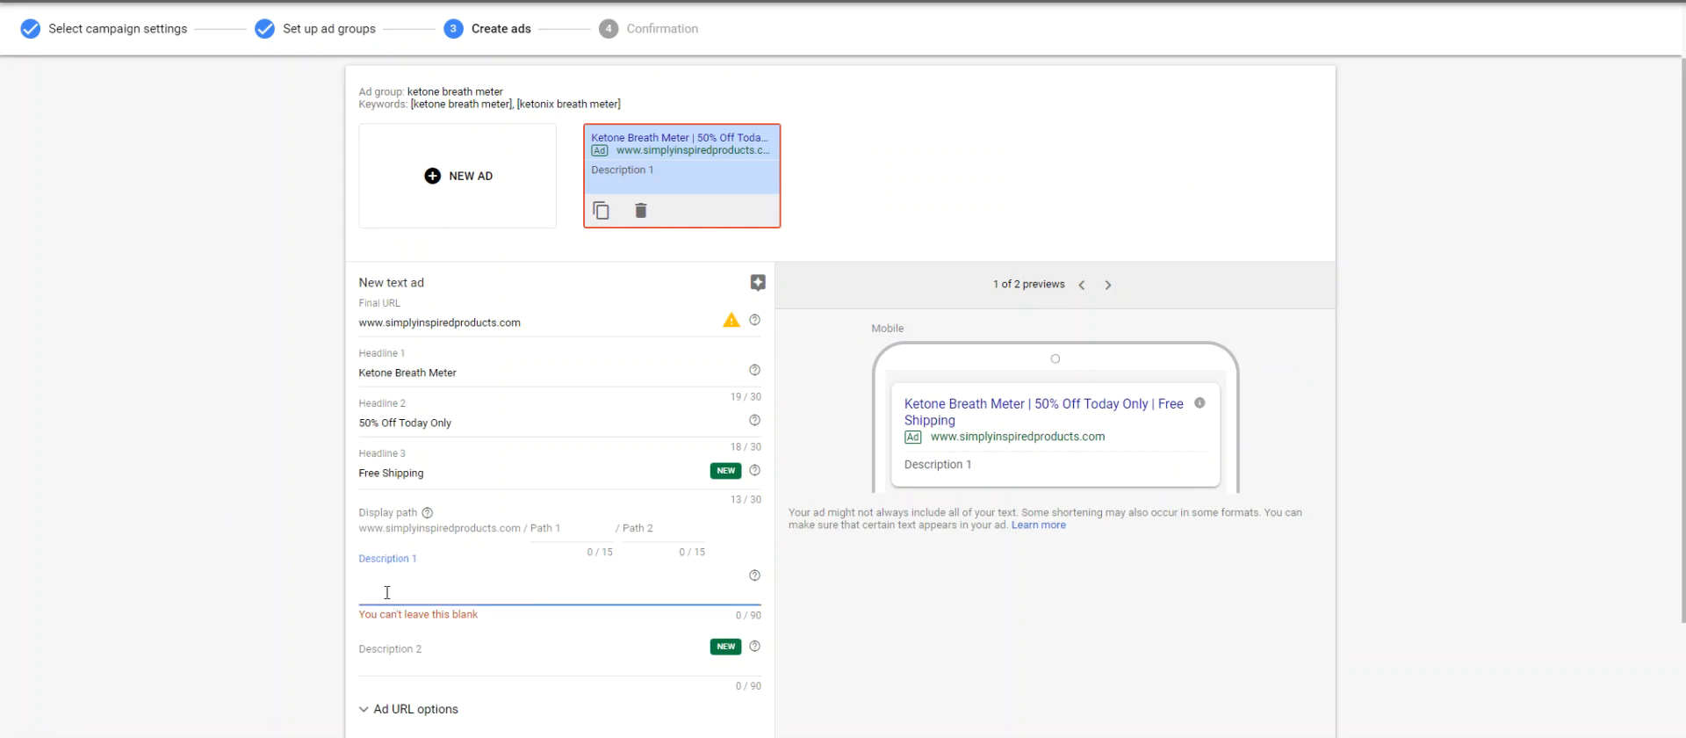
pyautogui.write('Simply Insoired')
pyautogui.press('BackSpace')
pyautogui.press('BackSpace')
pyautogui.press('BackSpace')
pyautogui.press('BackSpace')
pyautogui.press('BackSpace')
pyautogui.write('pired')
pyautogui.press('BackSpace')
pyautogui.press('BackSpace')
pyautogui.press('BackSpace')
pyautogui.press('BackSpace')
pyautogui.press('BackSpace')
pyautogui.press('BackSpace')
pyautogui.press('BackSpace')
pyautogui.press('BackSpace')
pyautogui.press('BackSpace')
pyautogui.press('BackSpace')
pyautogui.press('BackSpace')
pyautogui.press('BackSpace')
pyautogui.press('BackSpace')
pyautogui.press('BackSpace')
pyautogui.press('BackSpace')
# Step: Try once more to save the ad without a description, and view its desktop preview
pyautogui.scroll(-2, 382, 590)
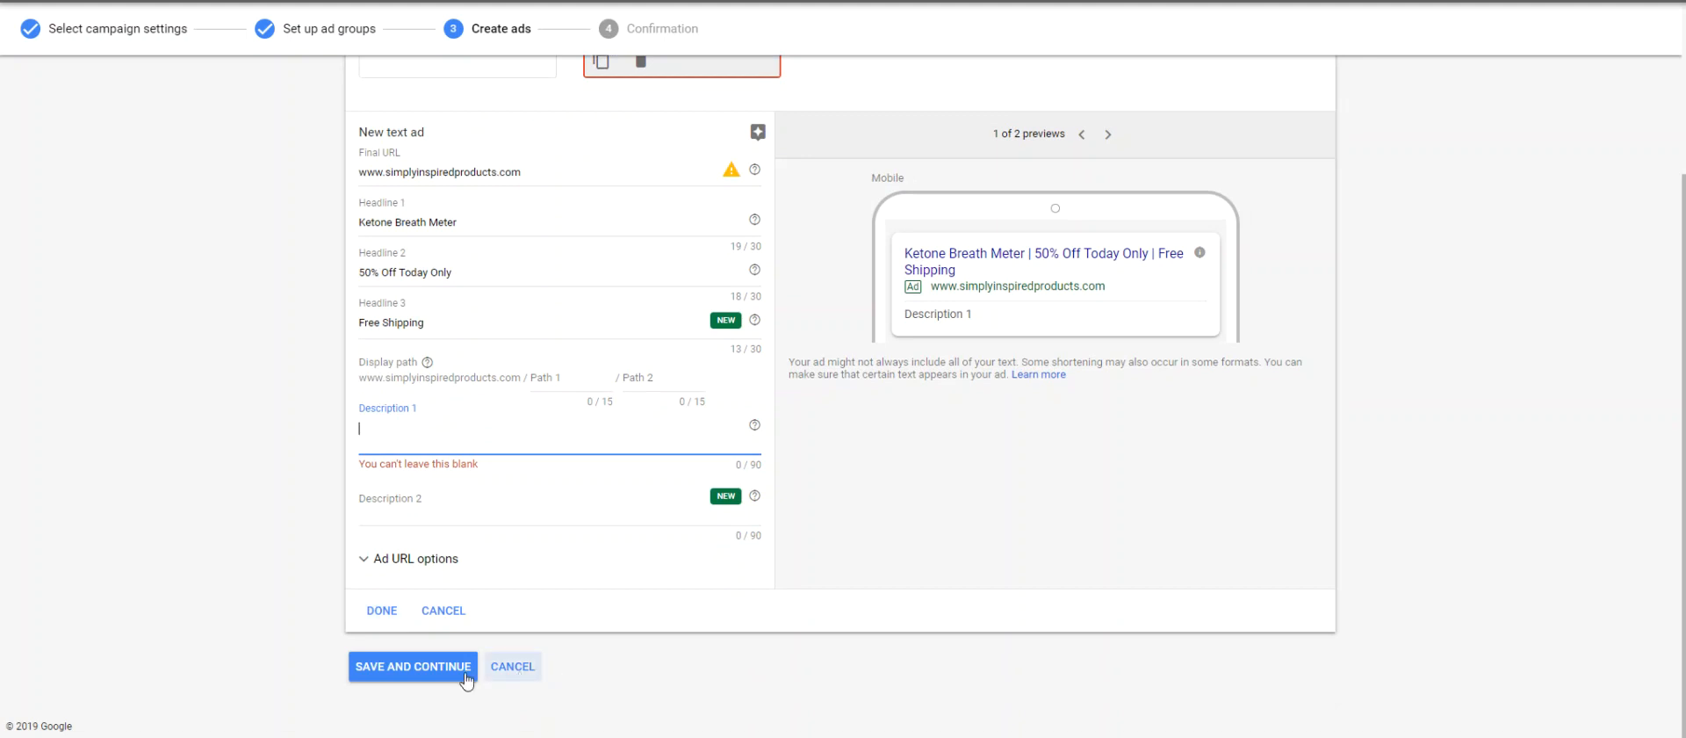
pyautogui.click(428, 667)
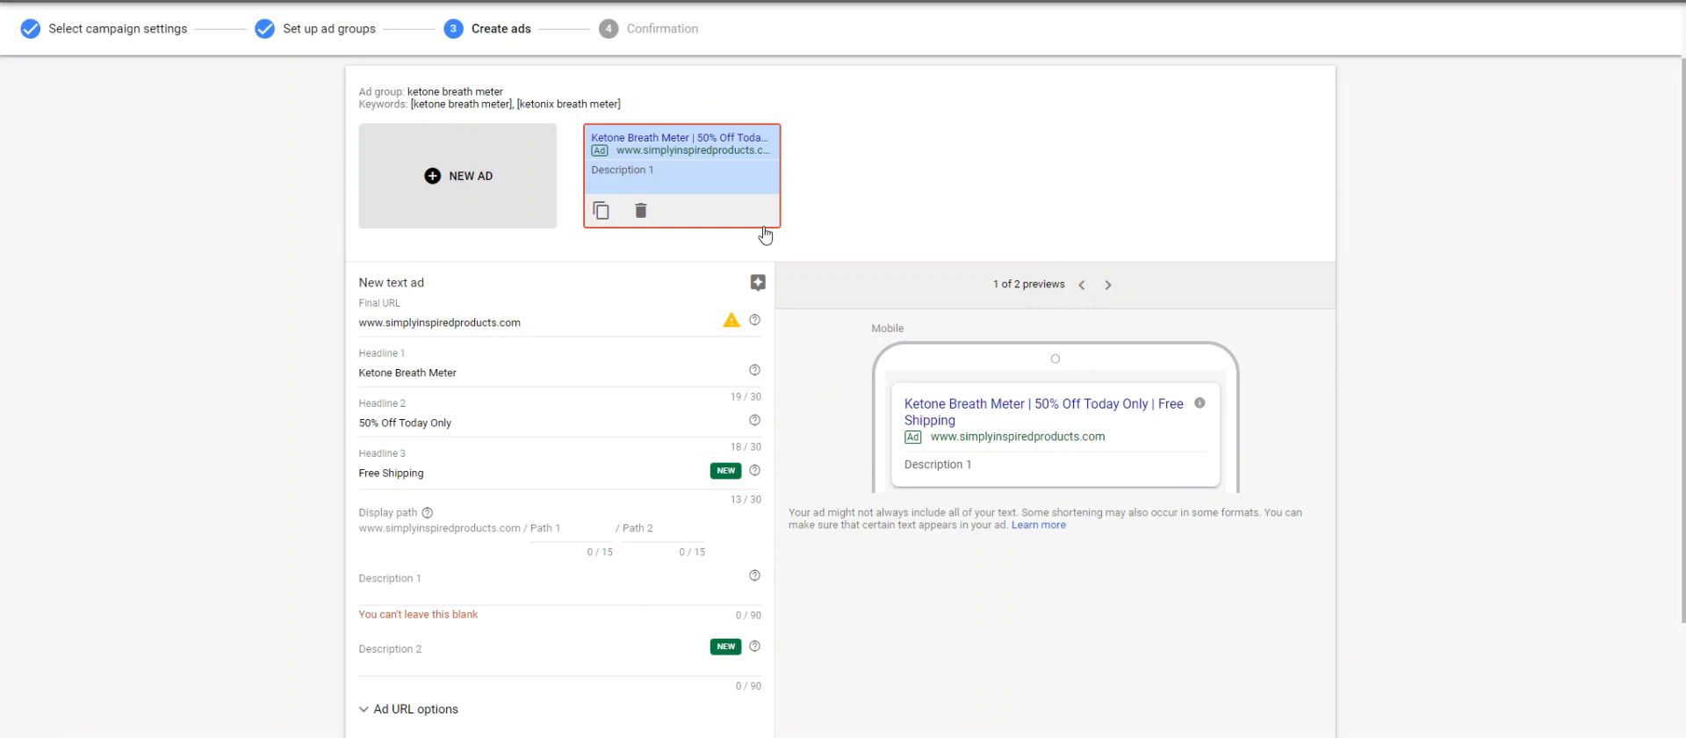
pyautogui.click(1108, 287)
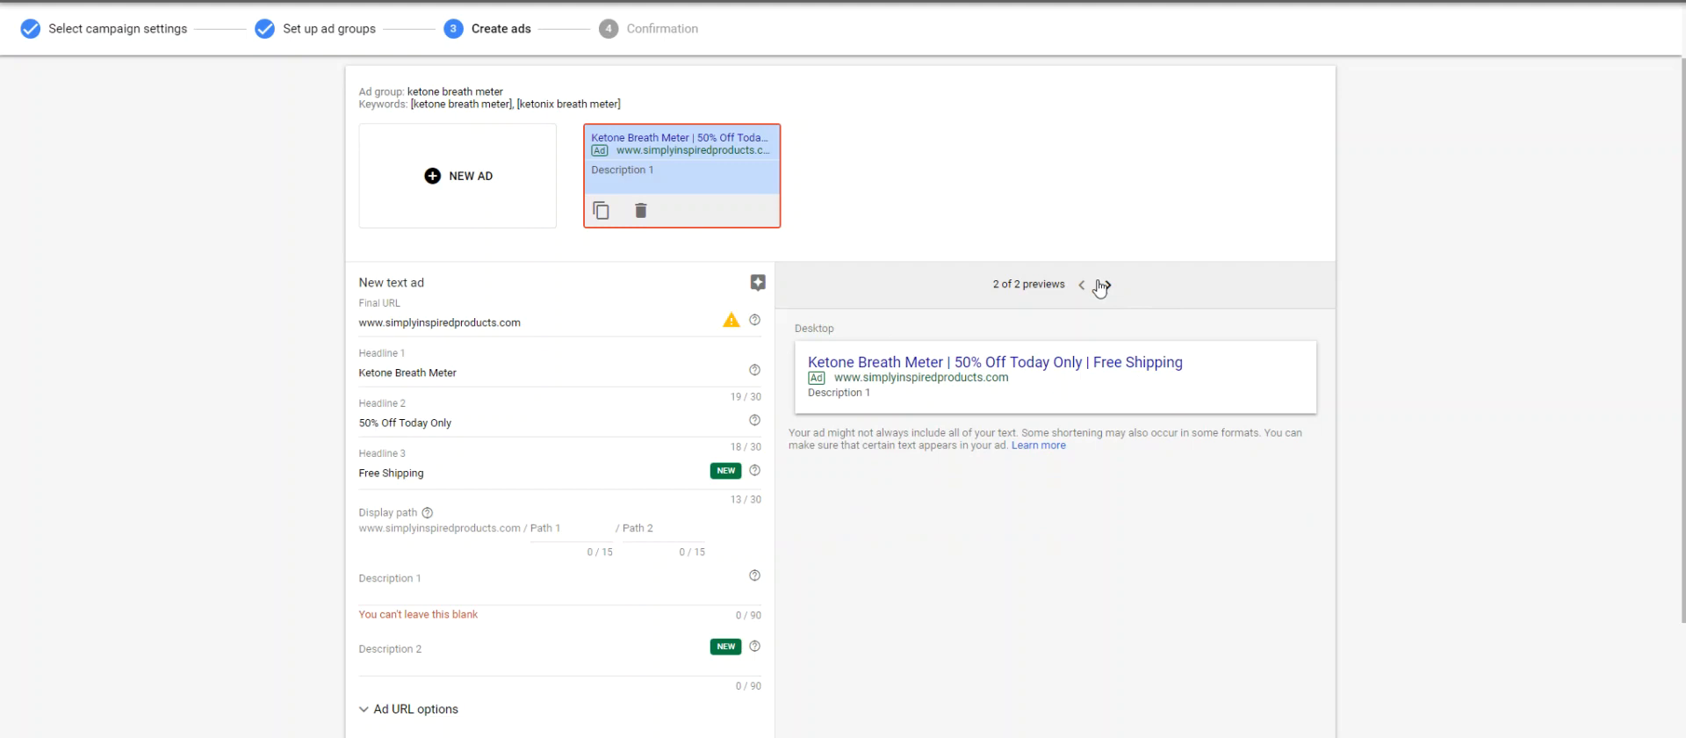